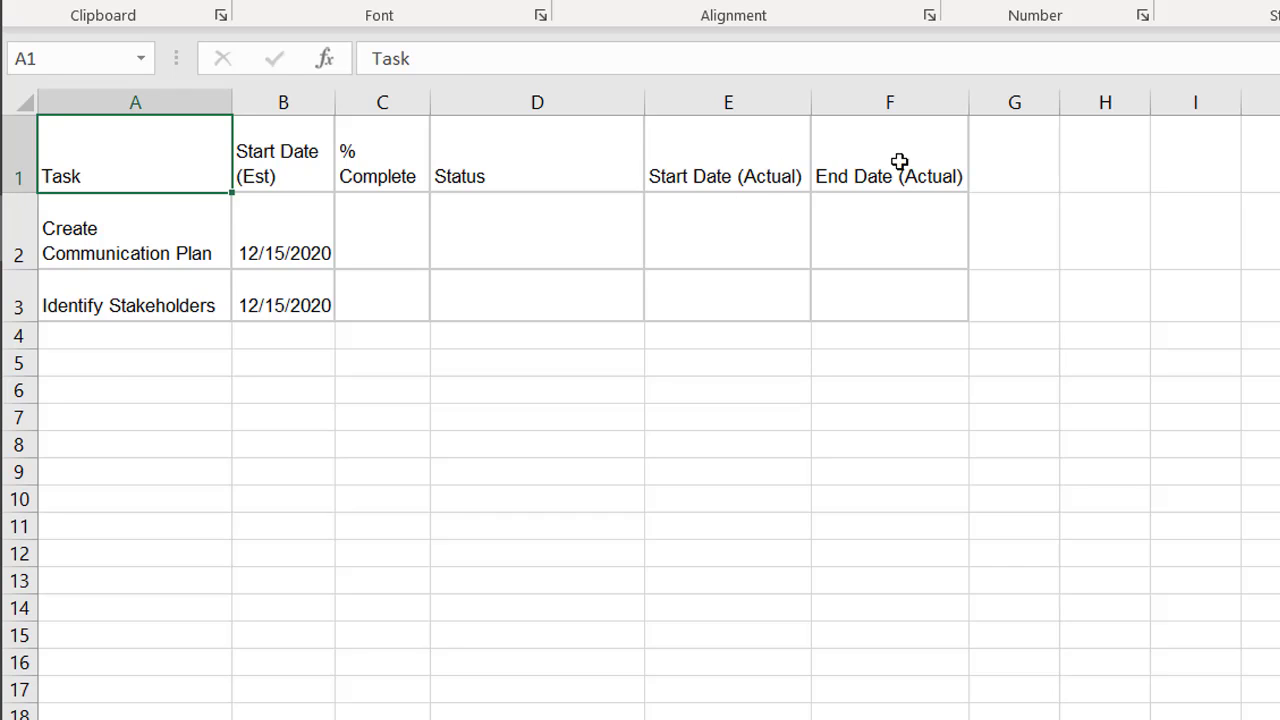
Set the % Complete of the Create Communication Plan task in C2 to 10%
click(719, 165)
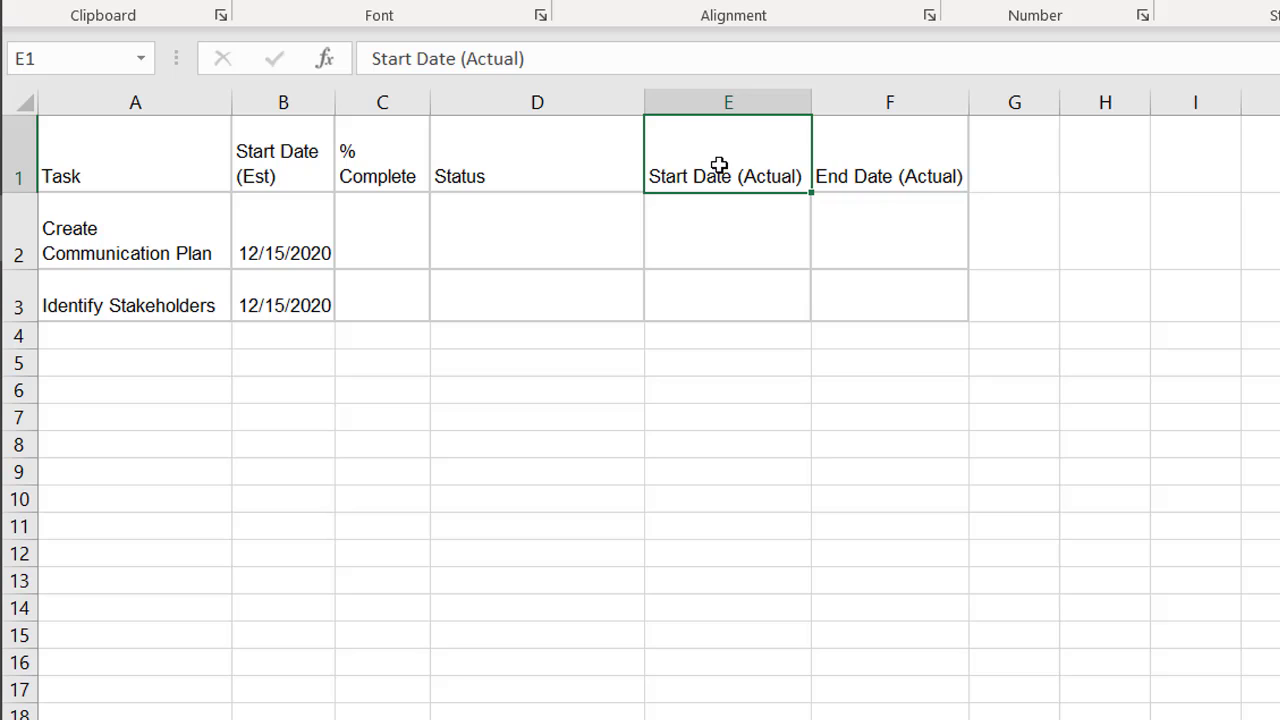
click(368, 209)
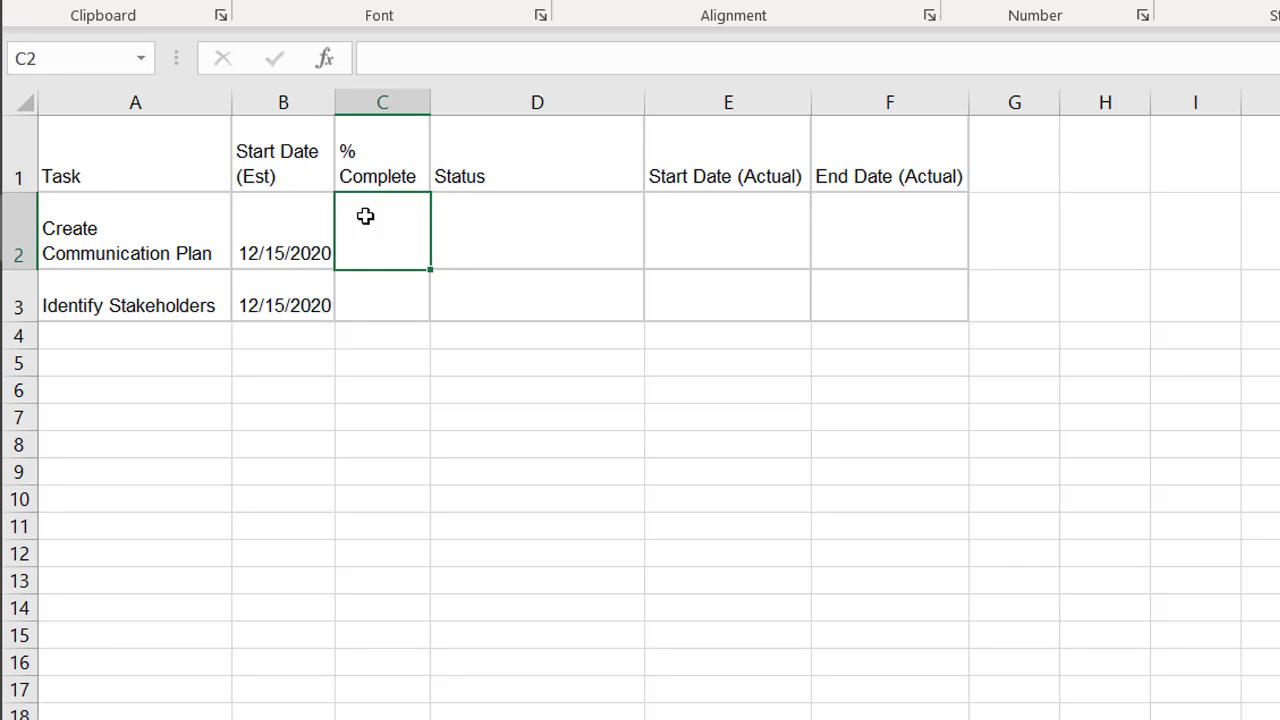
text(10)
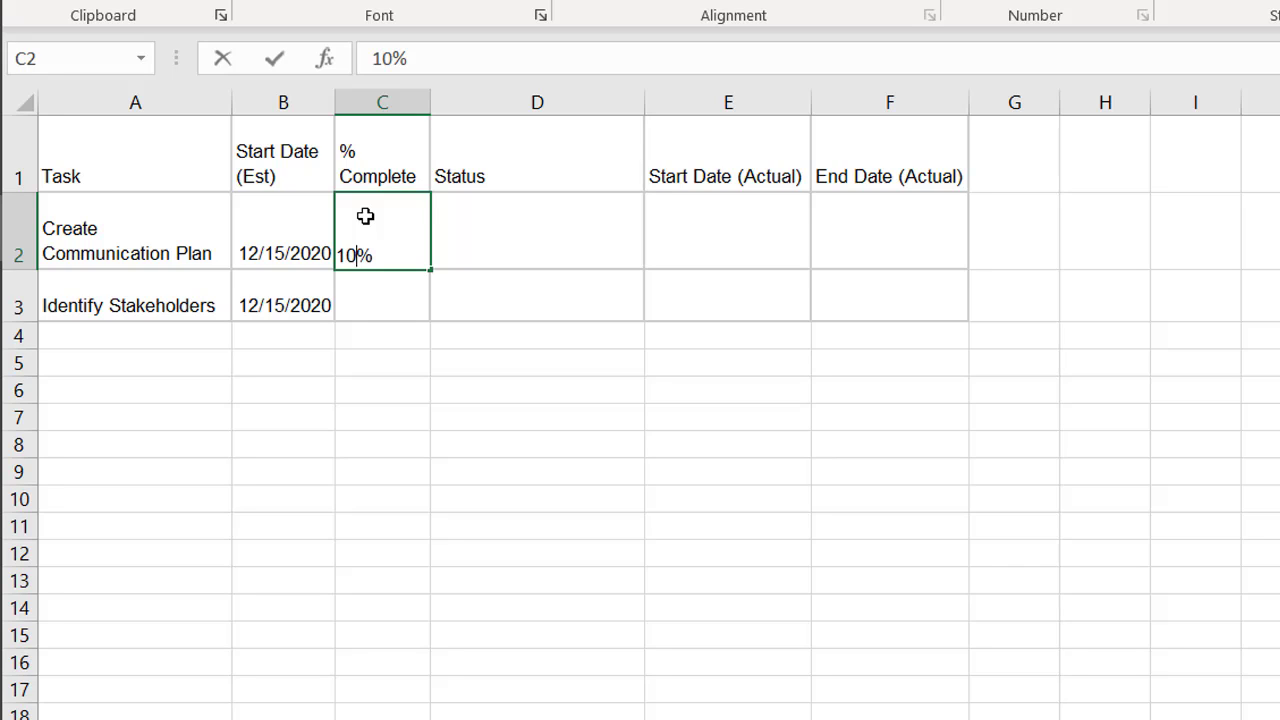
key(Return)
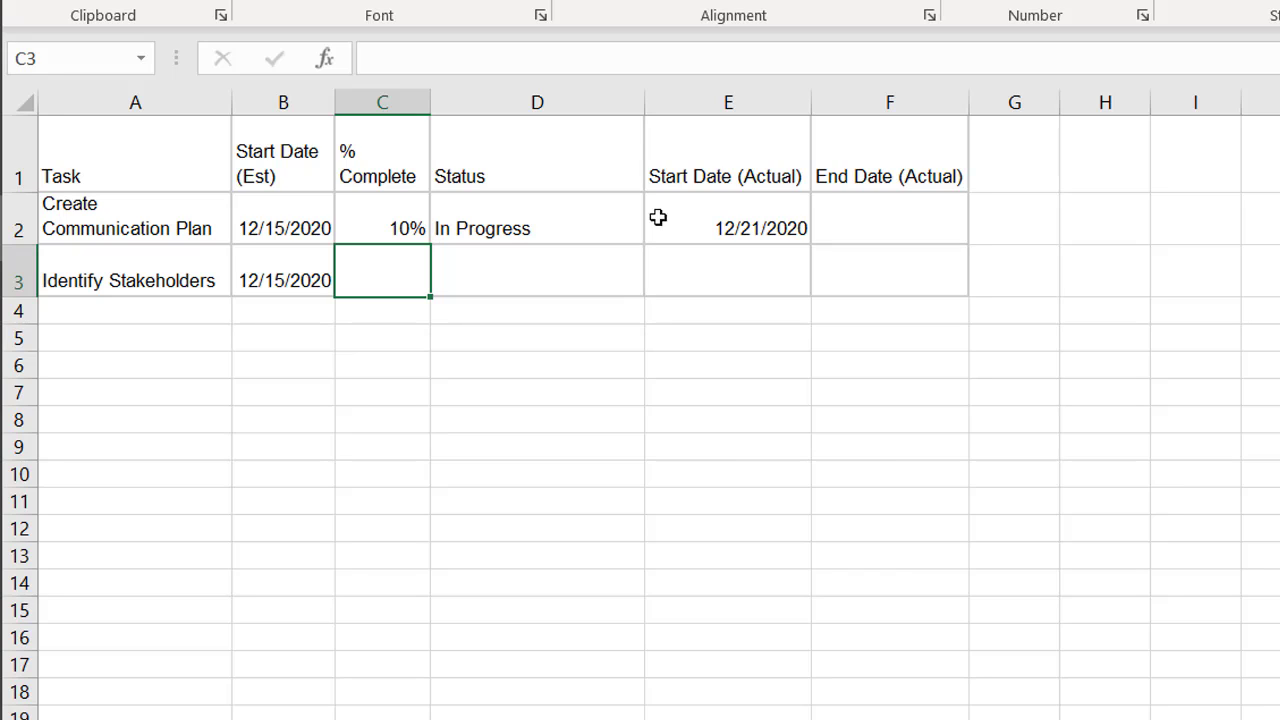
Set the % Complete of the Create Communication Plan task to 50%
click(373, 222)
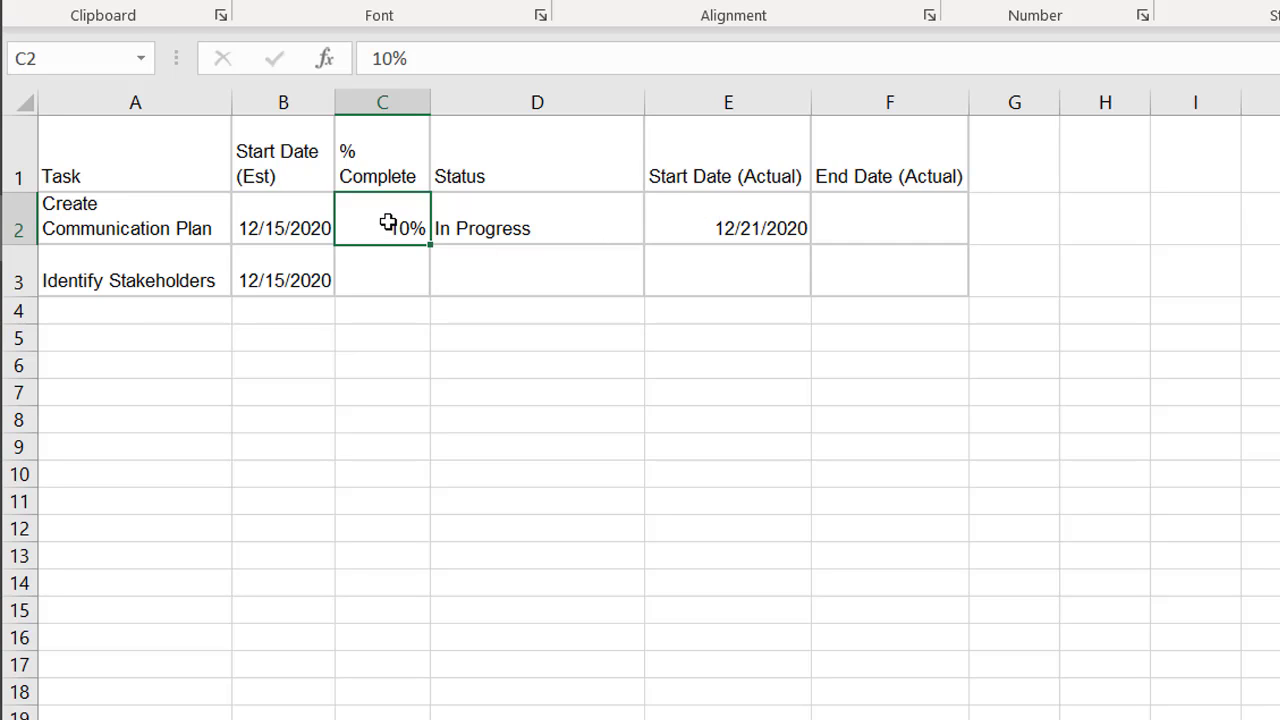
text(50)
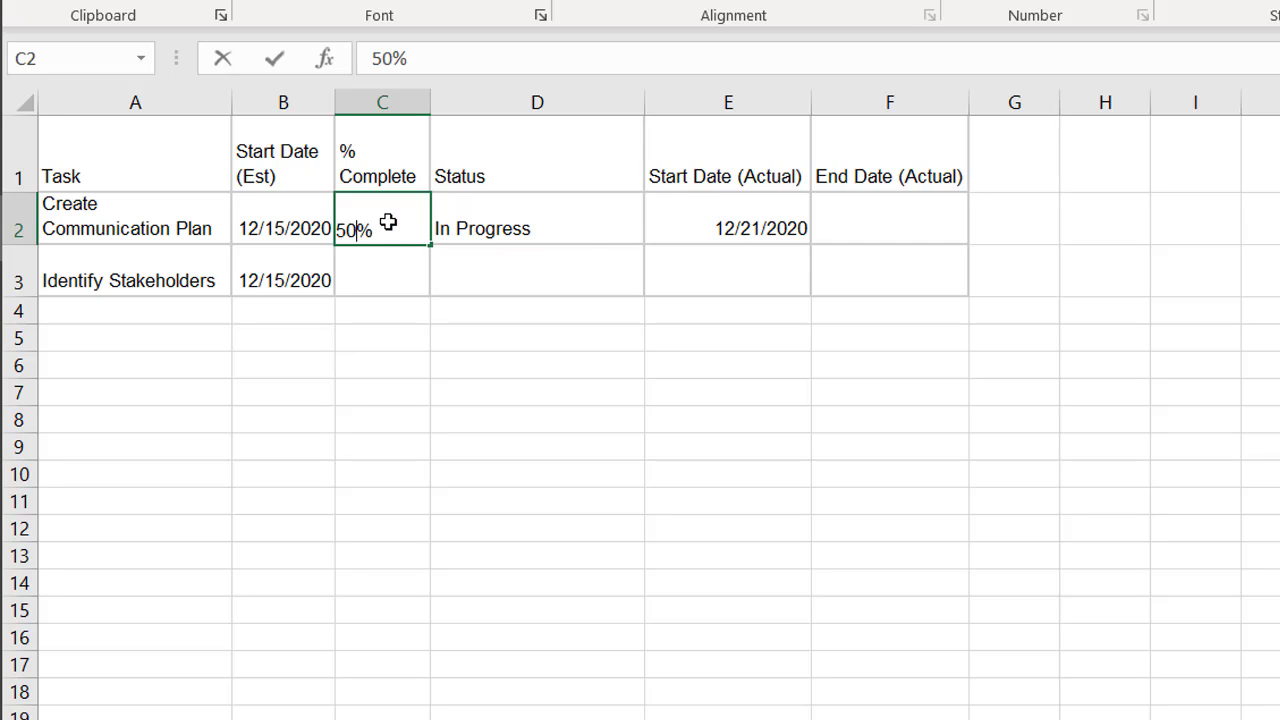
key(Return)
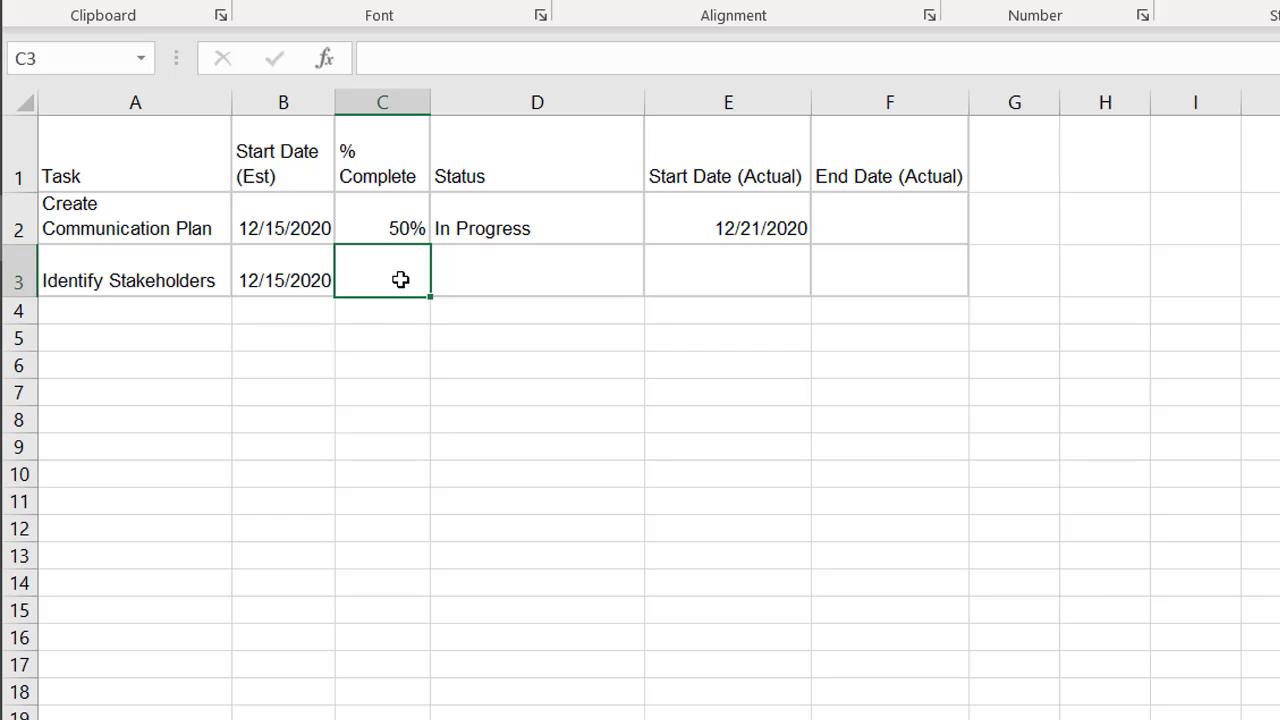
Set the % Complete of the Create Communication Plan task to 100%
click(370, 210)
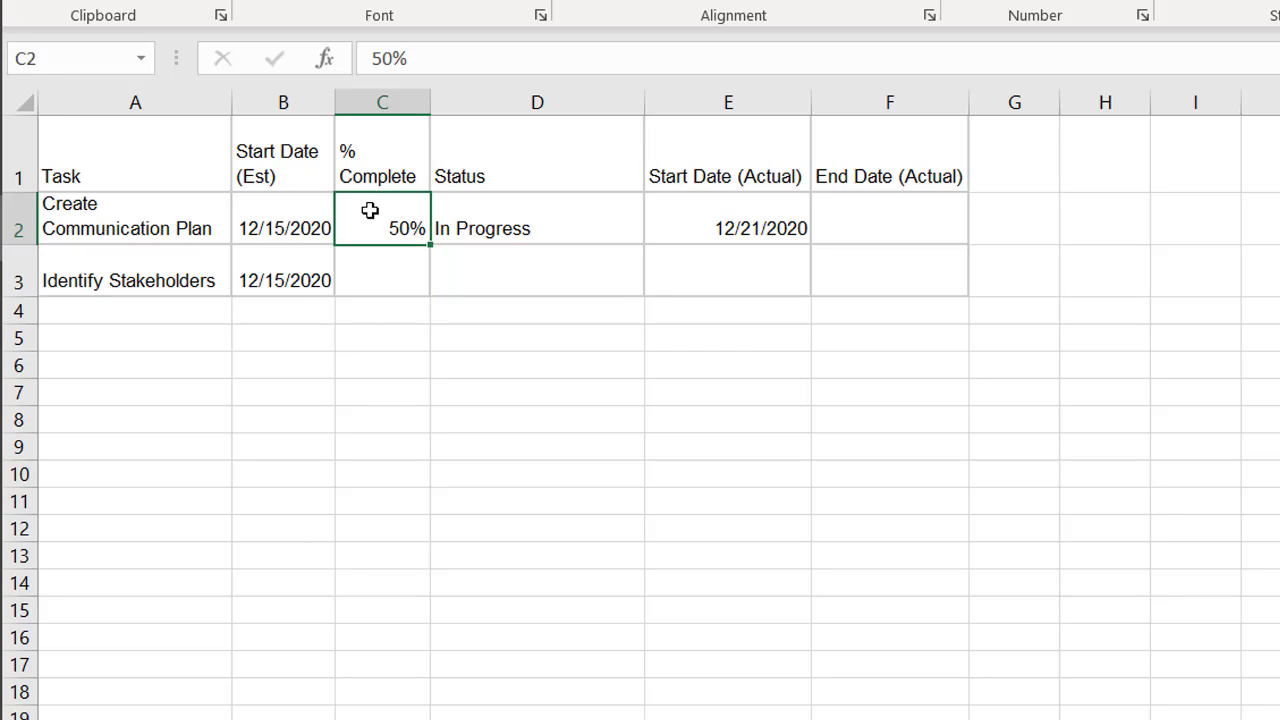
text(100)
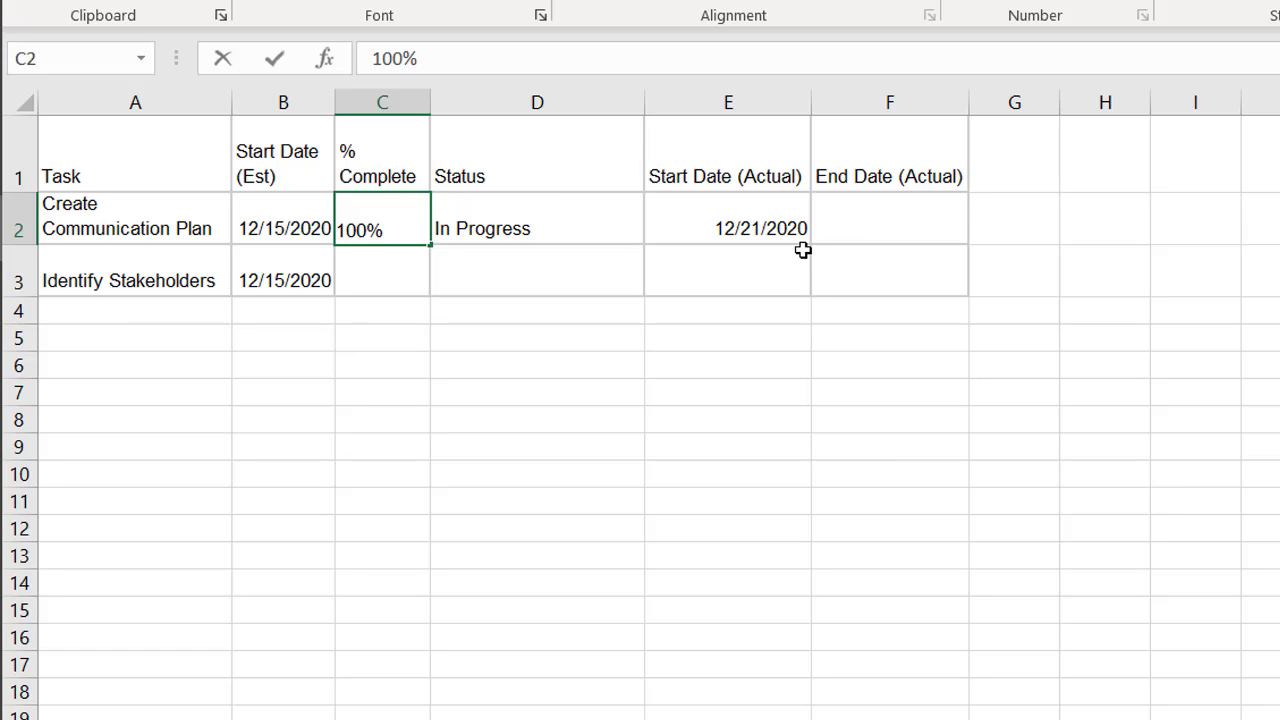
key(ctrl+Return)
key(Return)
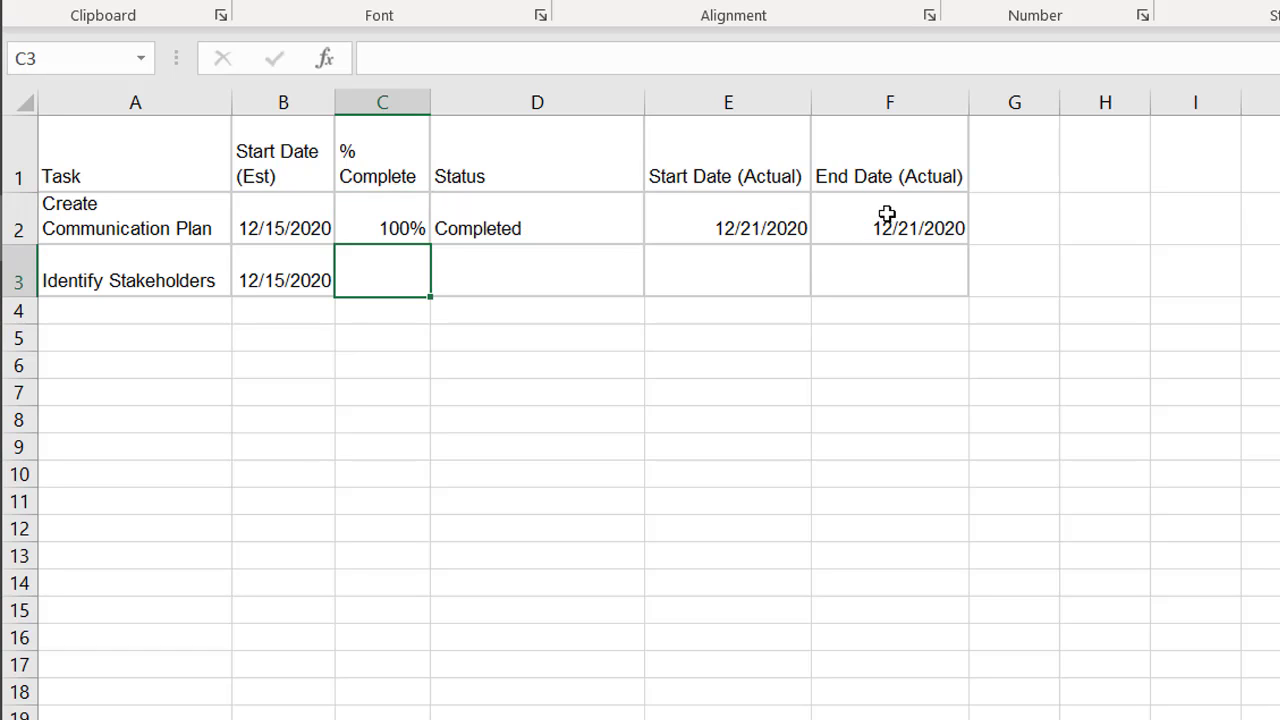
Set the % Complete of the Create Communication Plan task to 99%
click(380, 218)
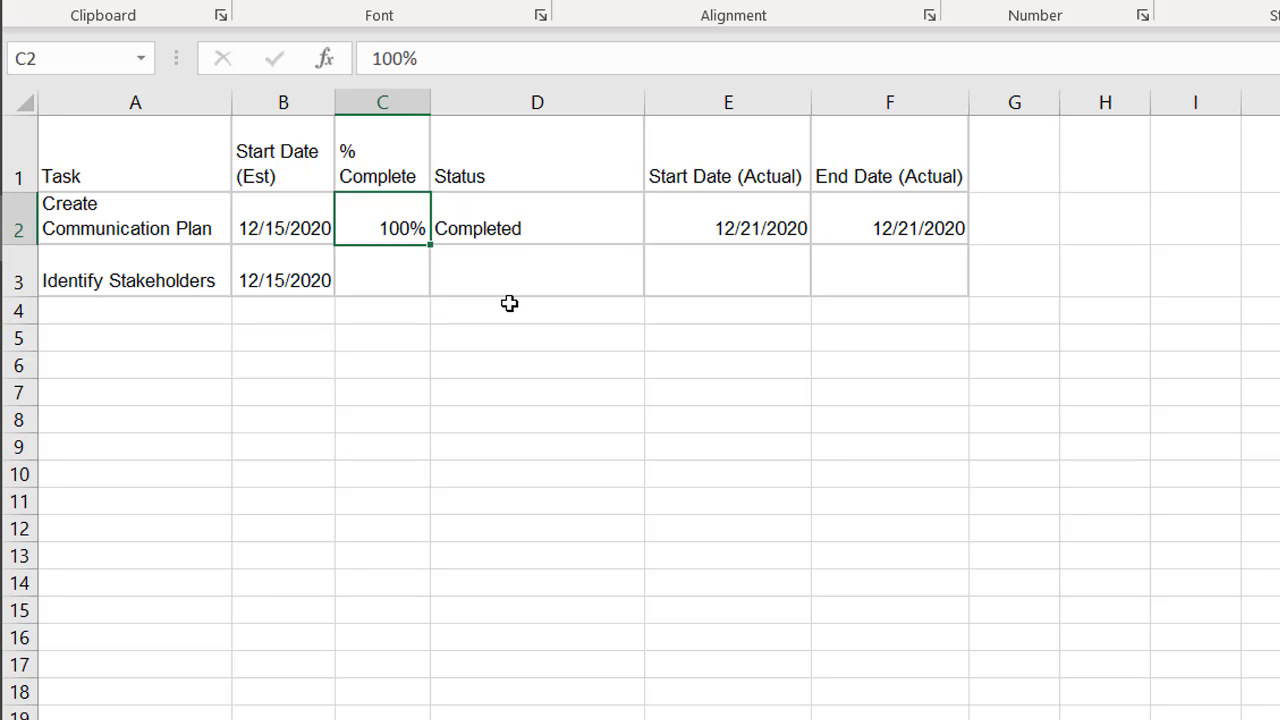
text(99)
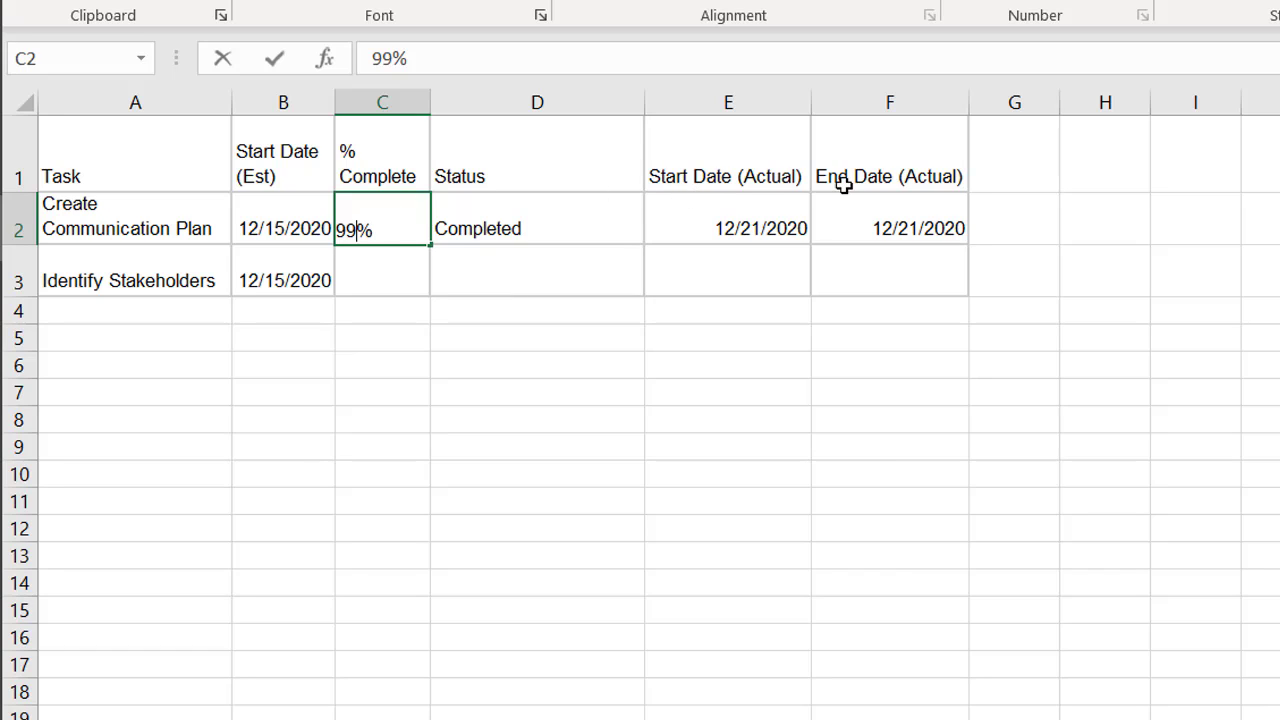
key(Return)
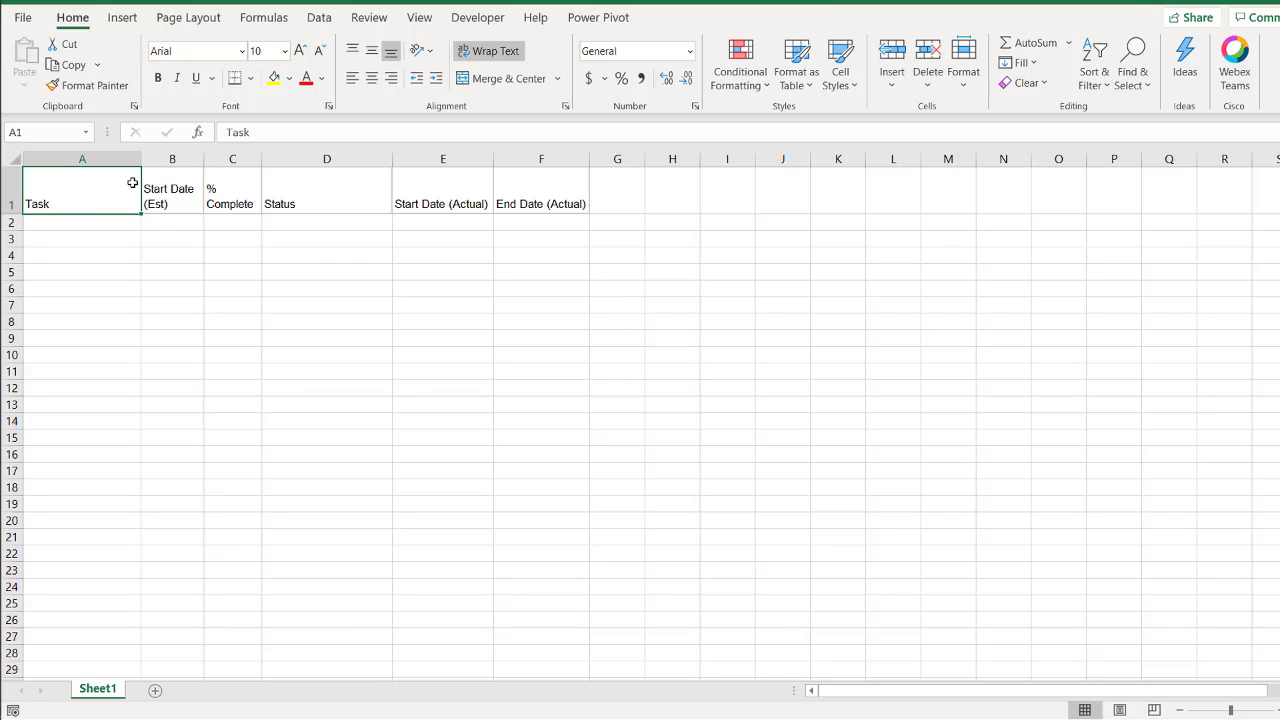
Add a task named Task 1 in row 2 with an estimated start date of 12/15/2020
click(116, 228)
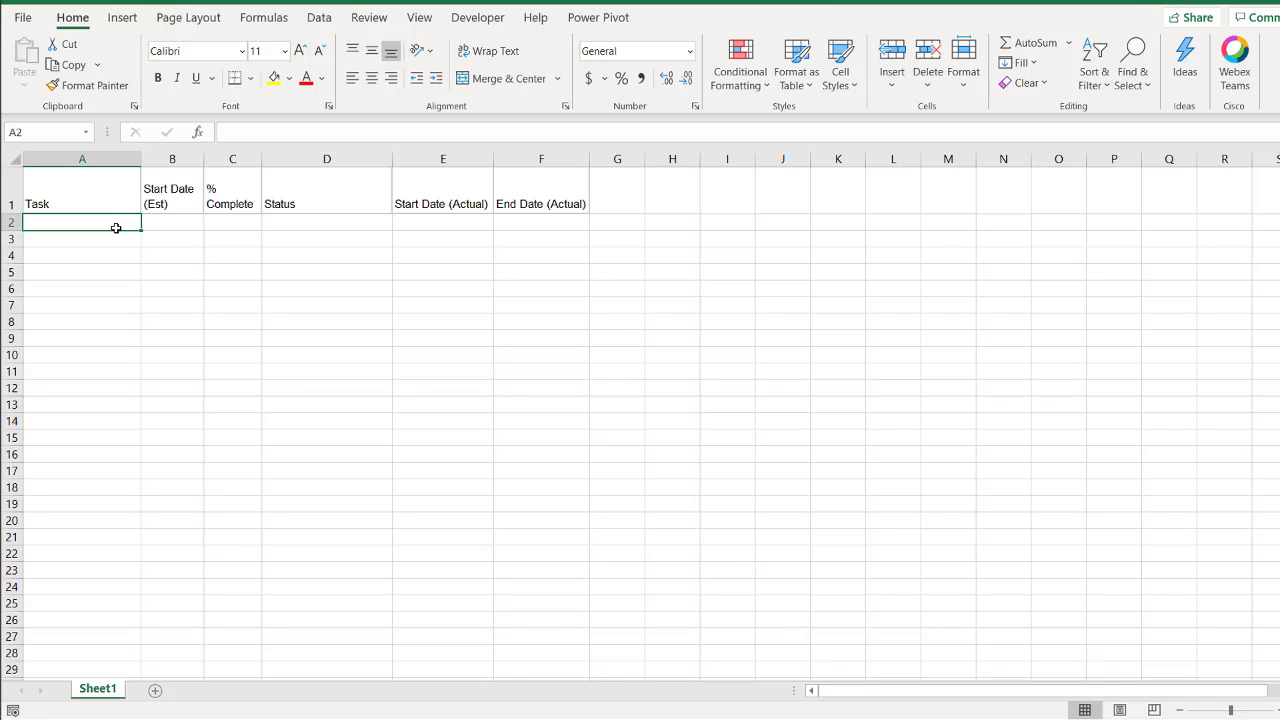
text(Task 1)
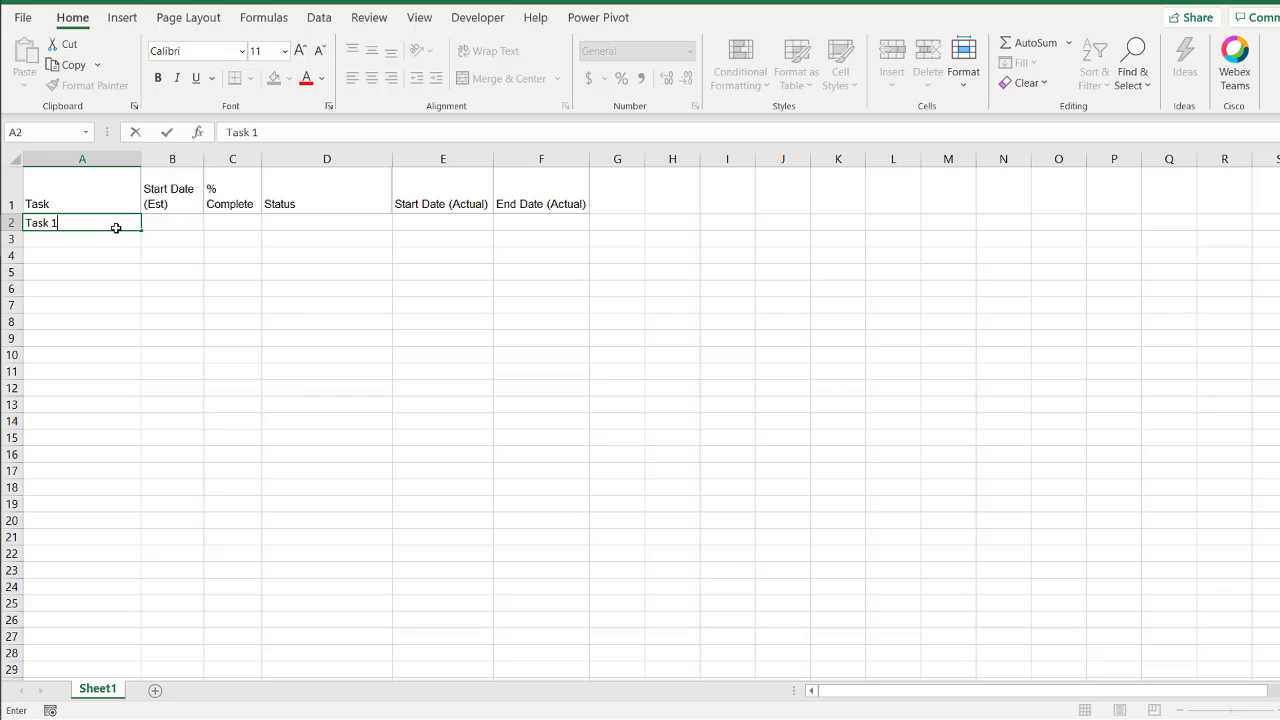
key(Tab)
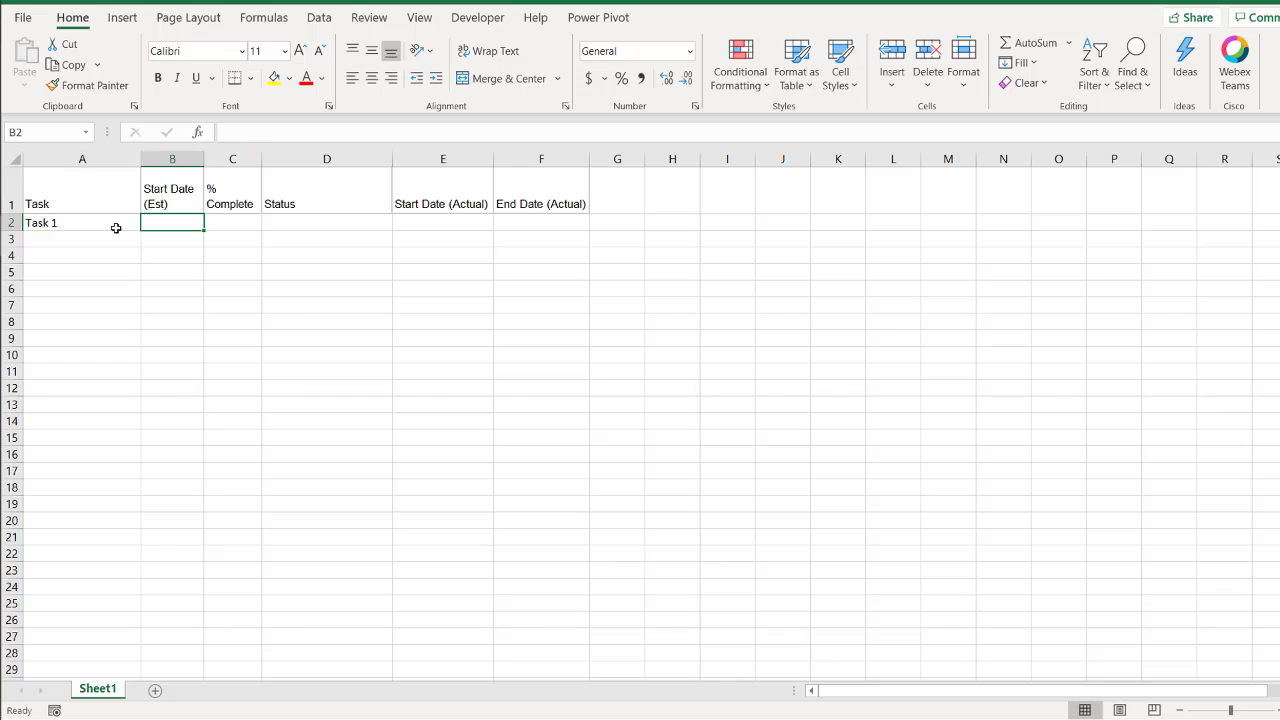
text(12)
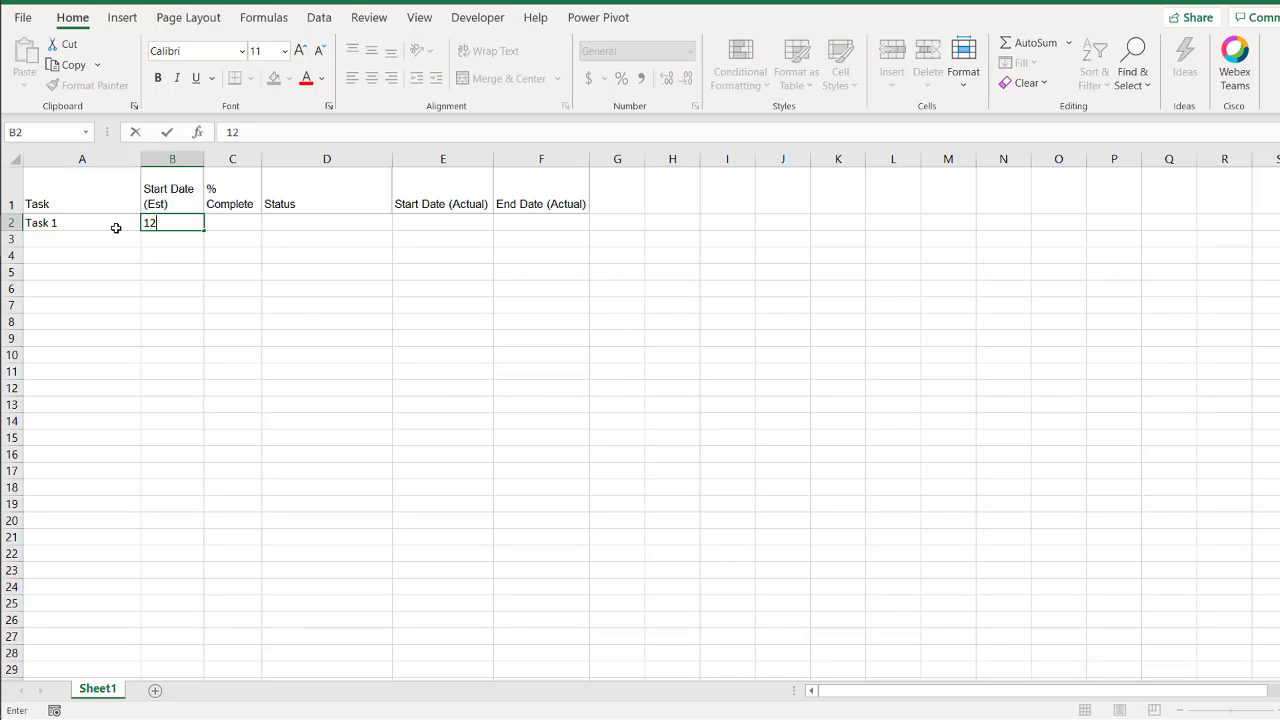
text(/15/2020)
key(Tab)
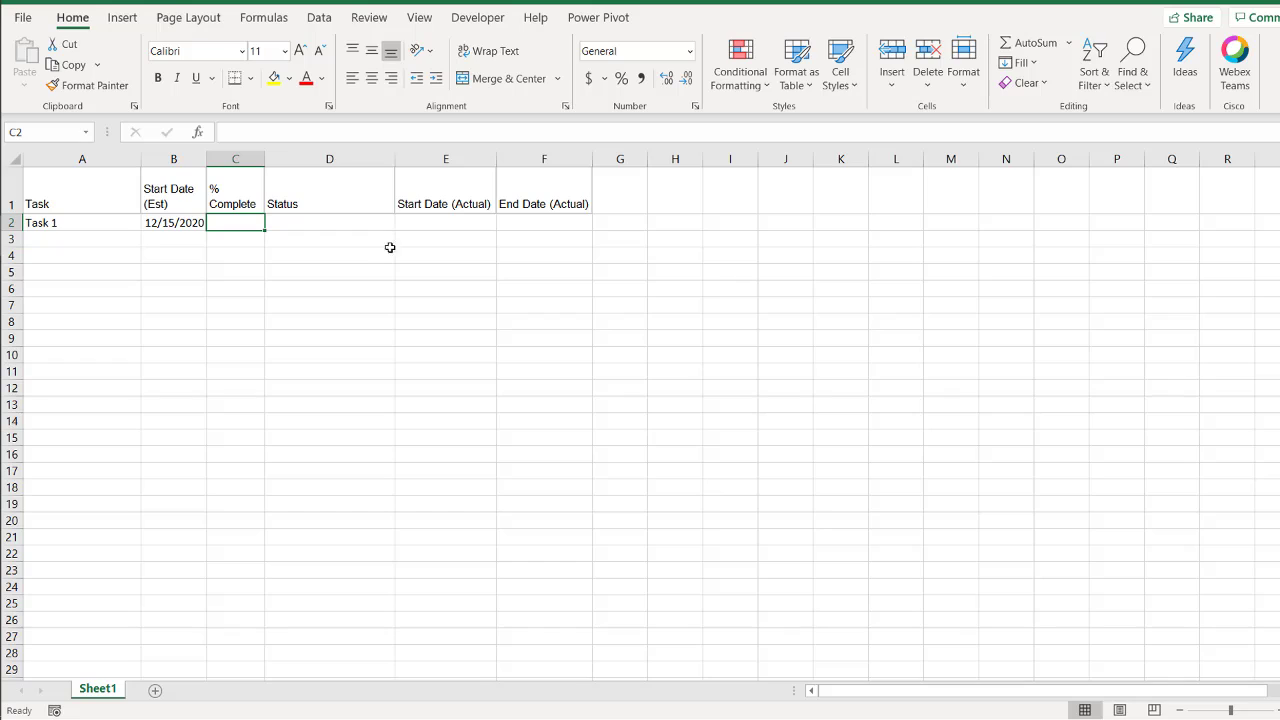
Enter the formula =if(c2<>"",if(e2="",today(),e2),"") in Task 1's Start Date (Actual) cell, E2
click(437, 221)
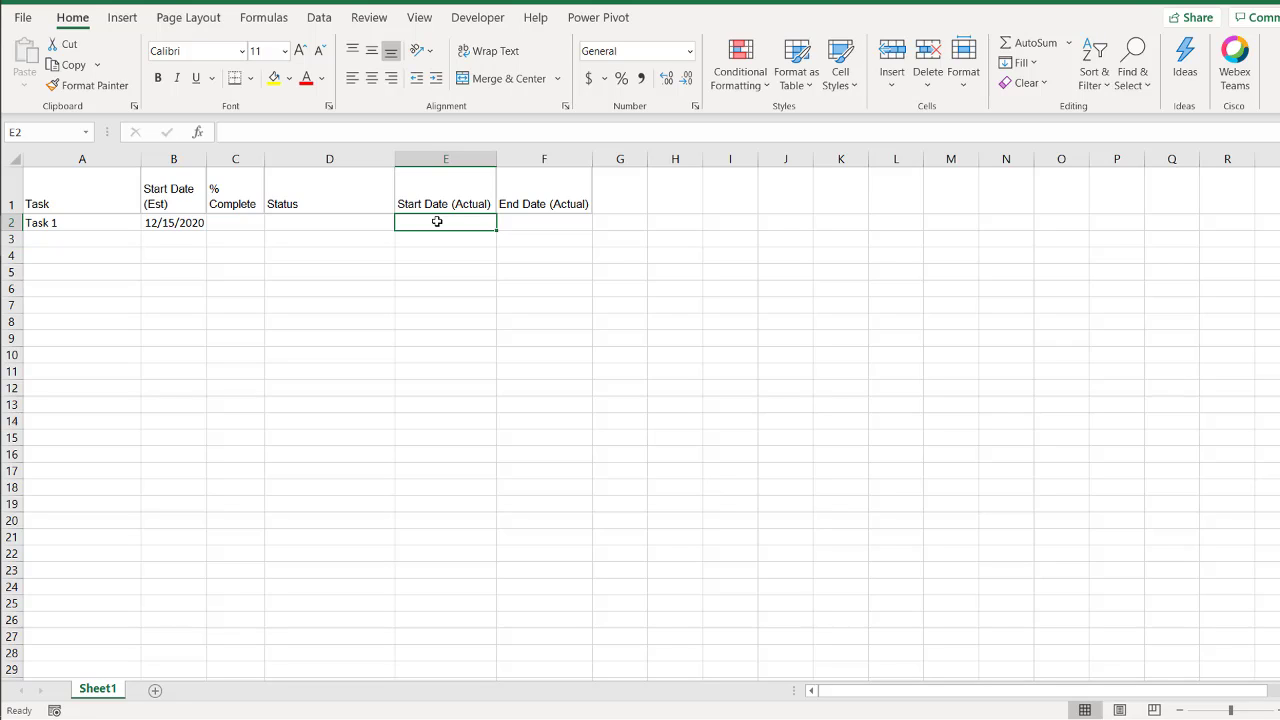
text(=)
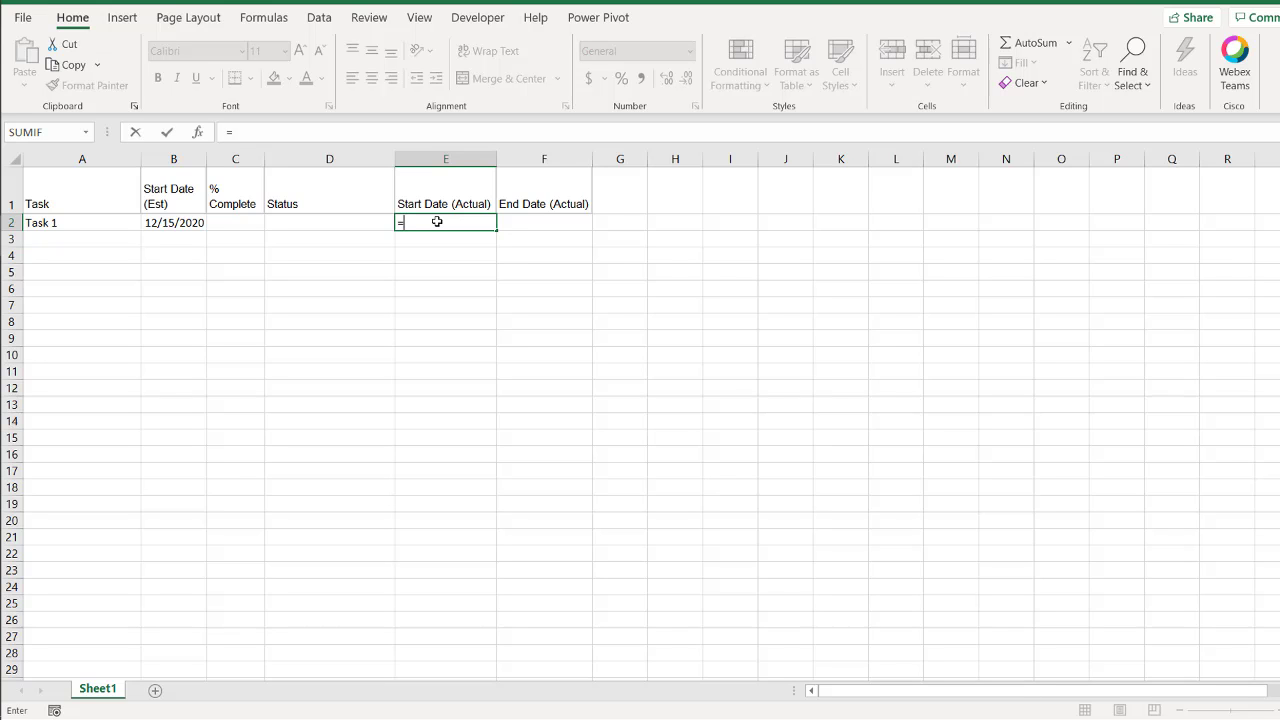
text(if)
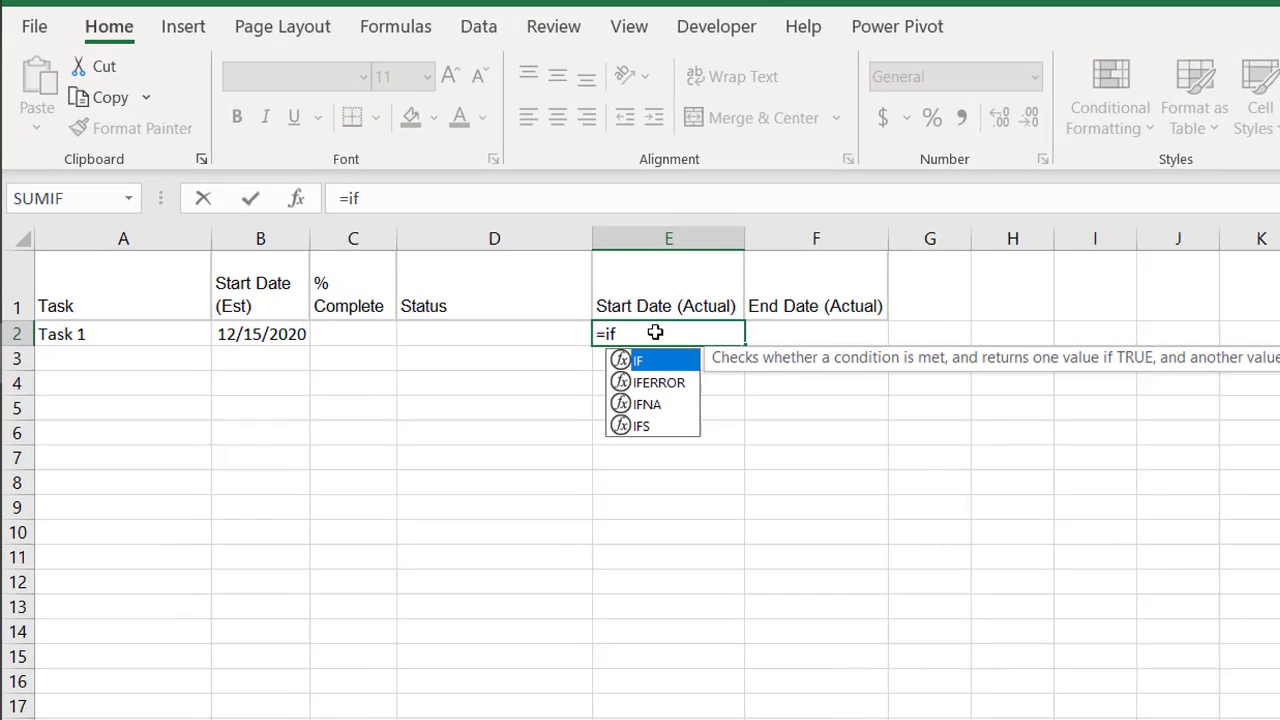
text(()
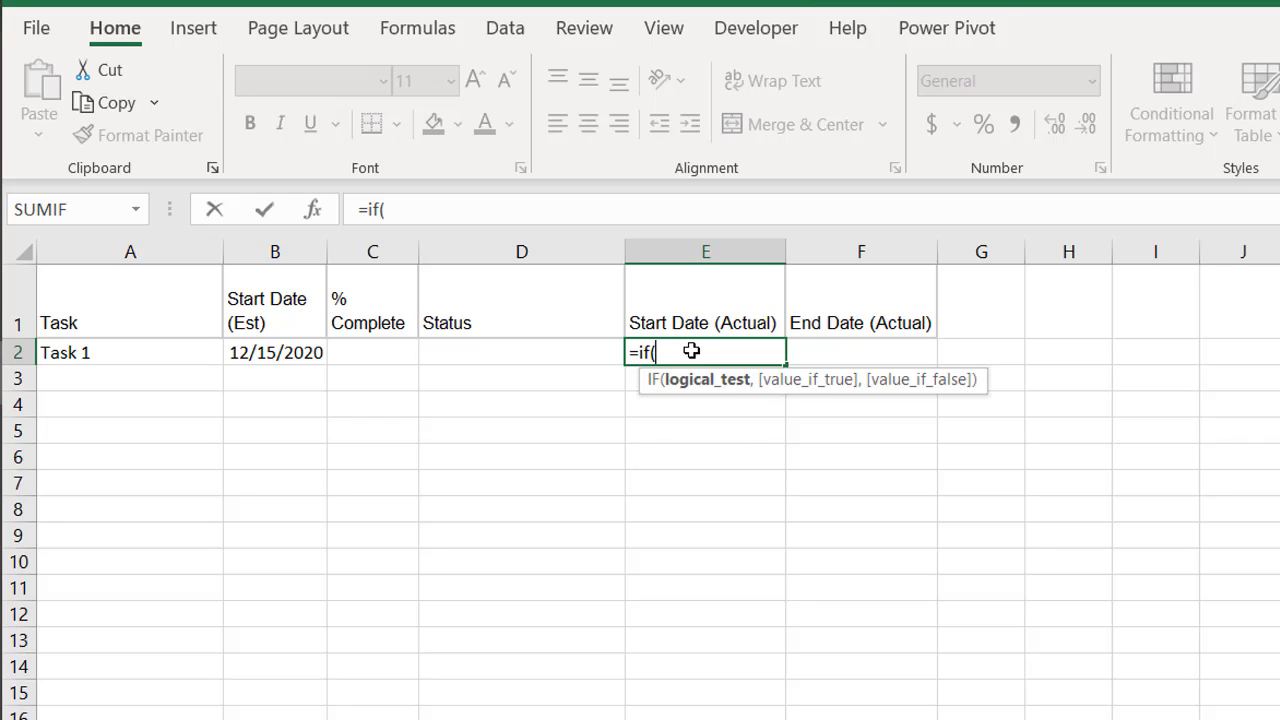
click(383, 354)
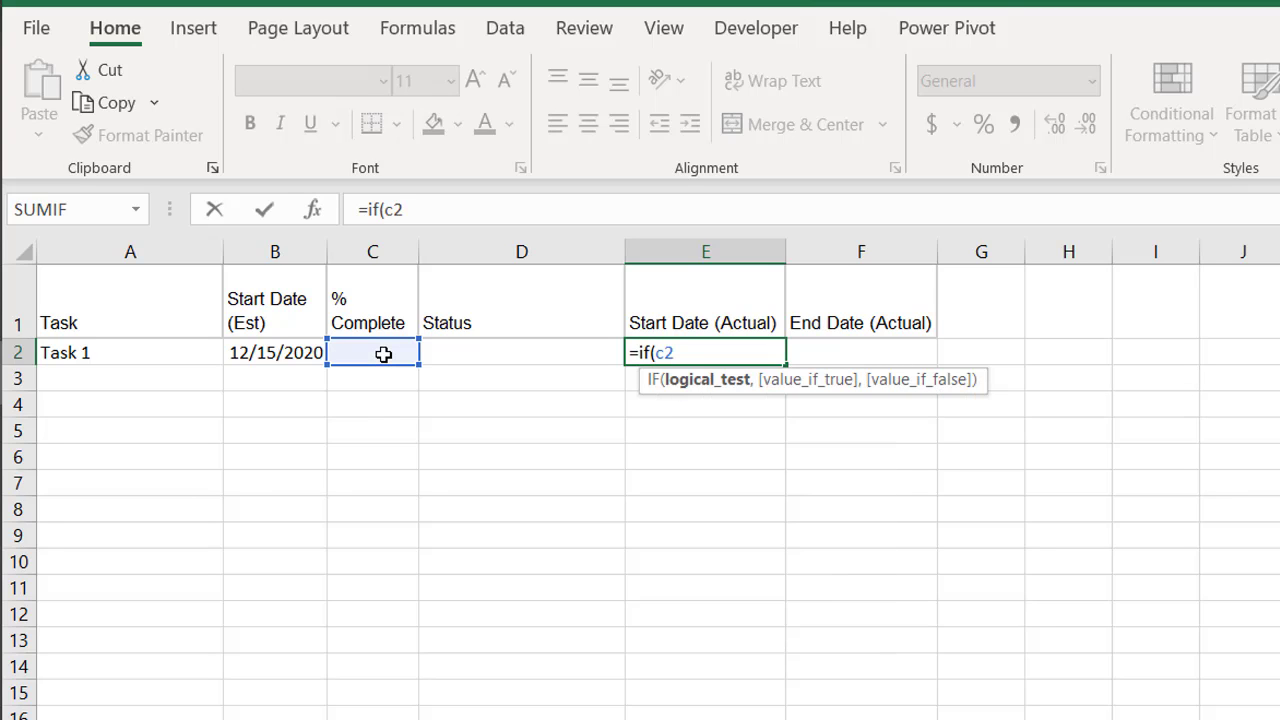
text(<>"",)
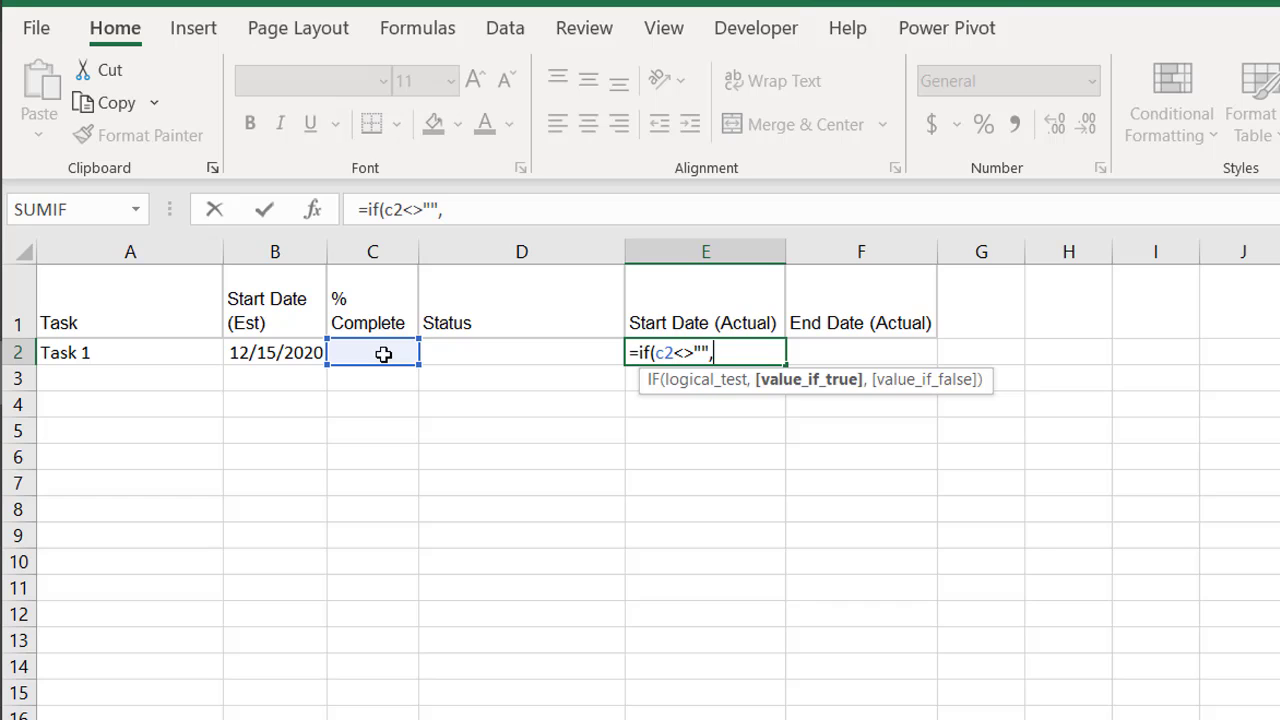
text(if)
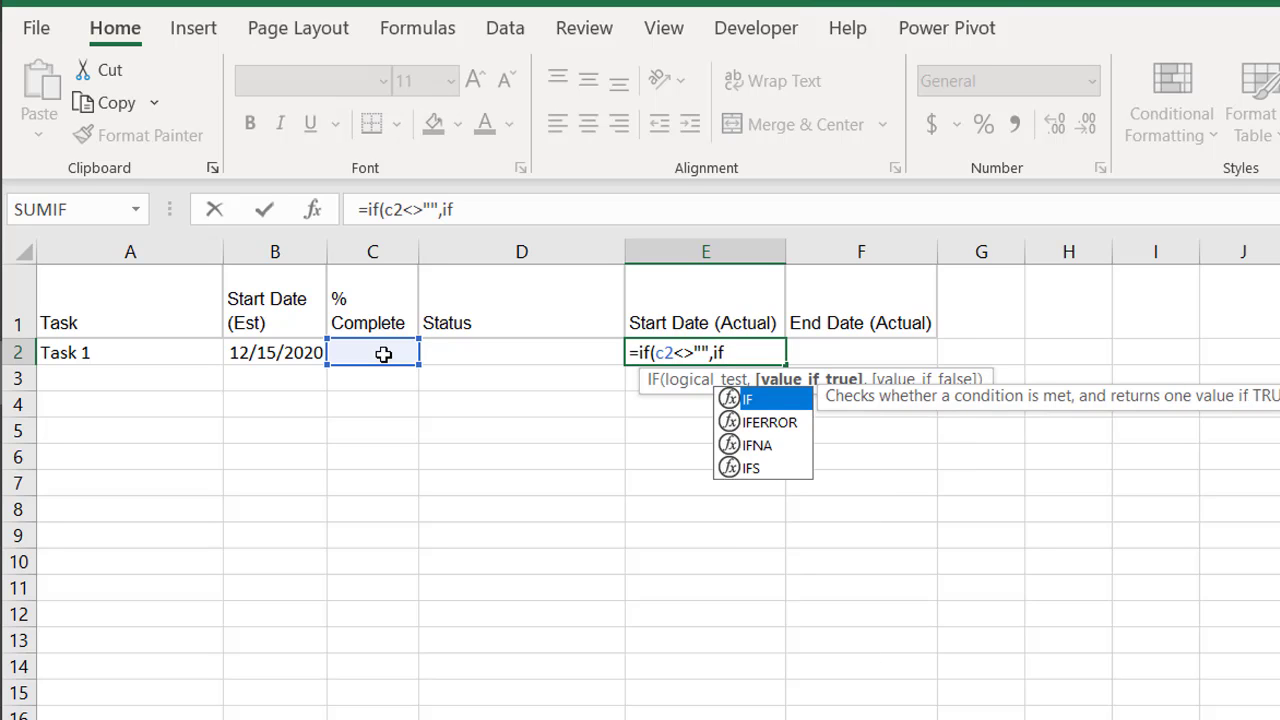
text(()
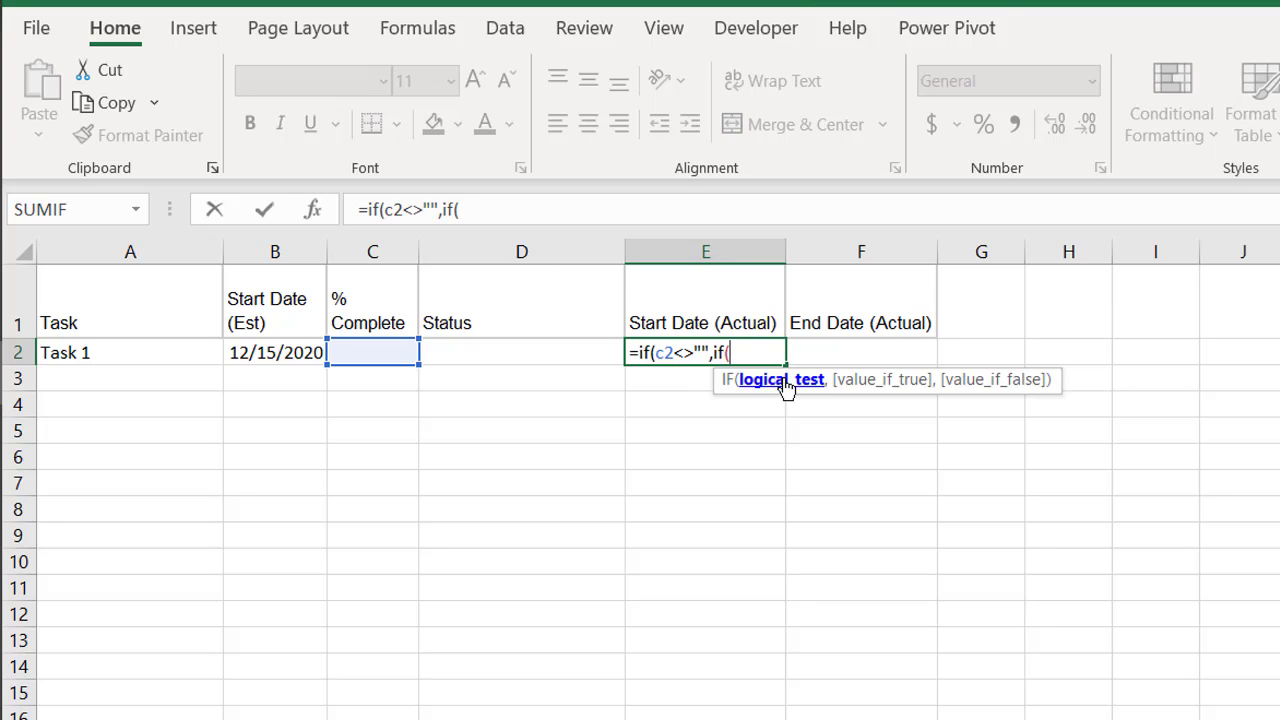
text(e2="")
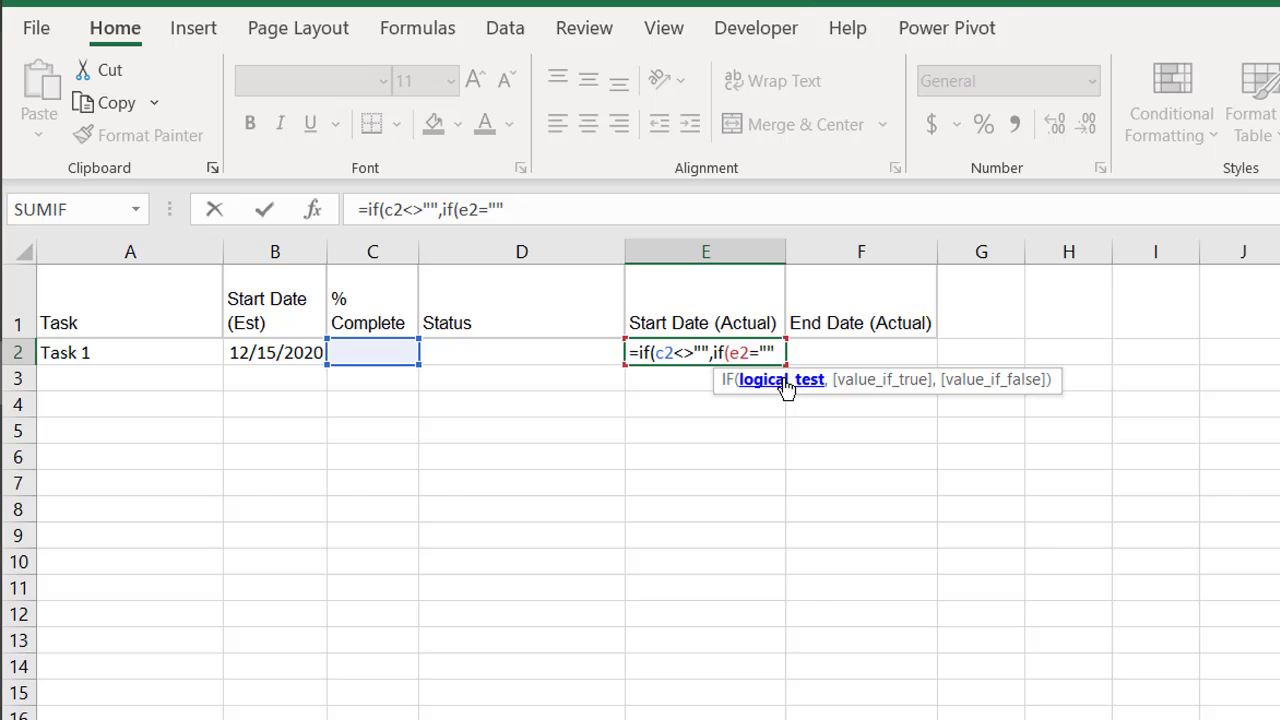
text(,today)
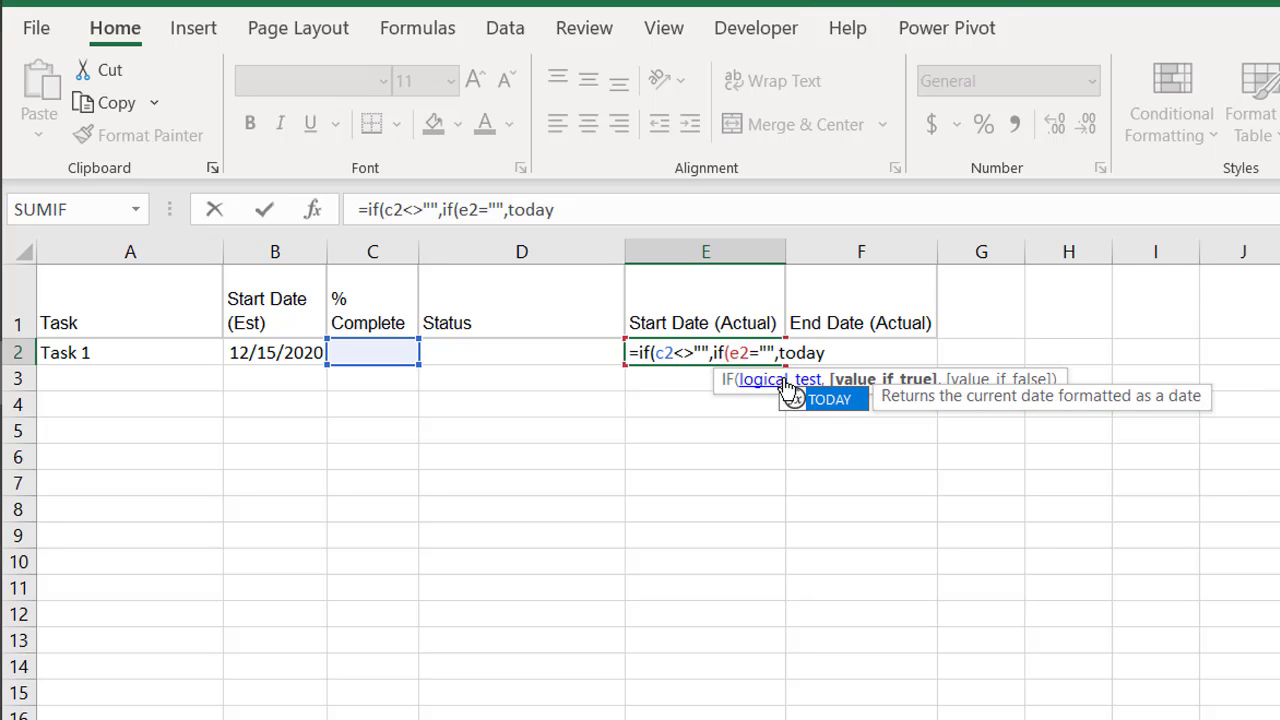
text(())
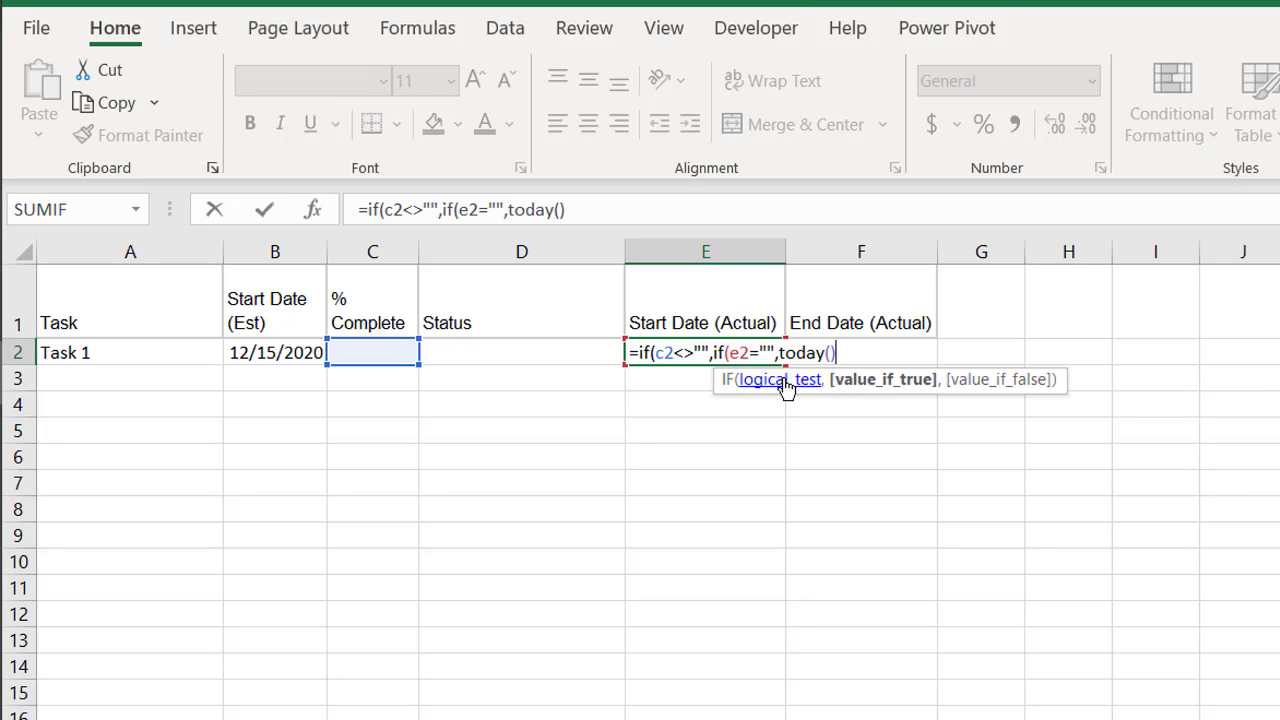
text(,e2)
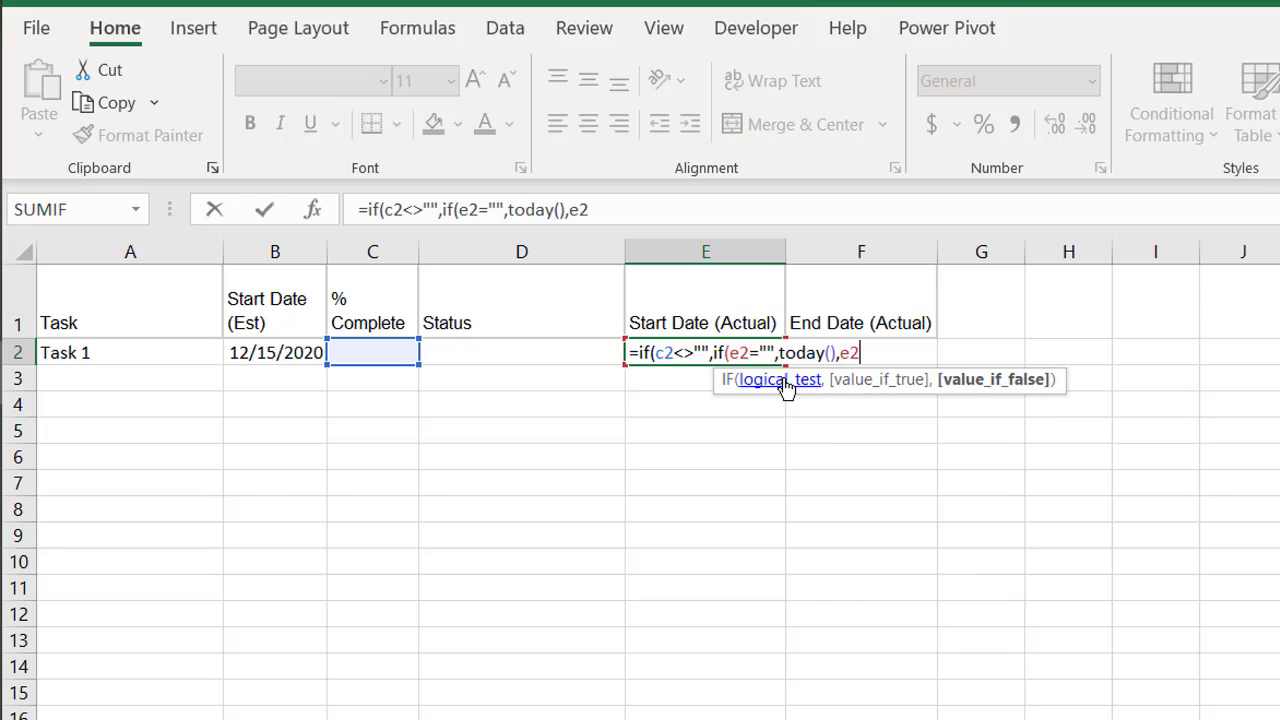
text())
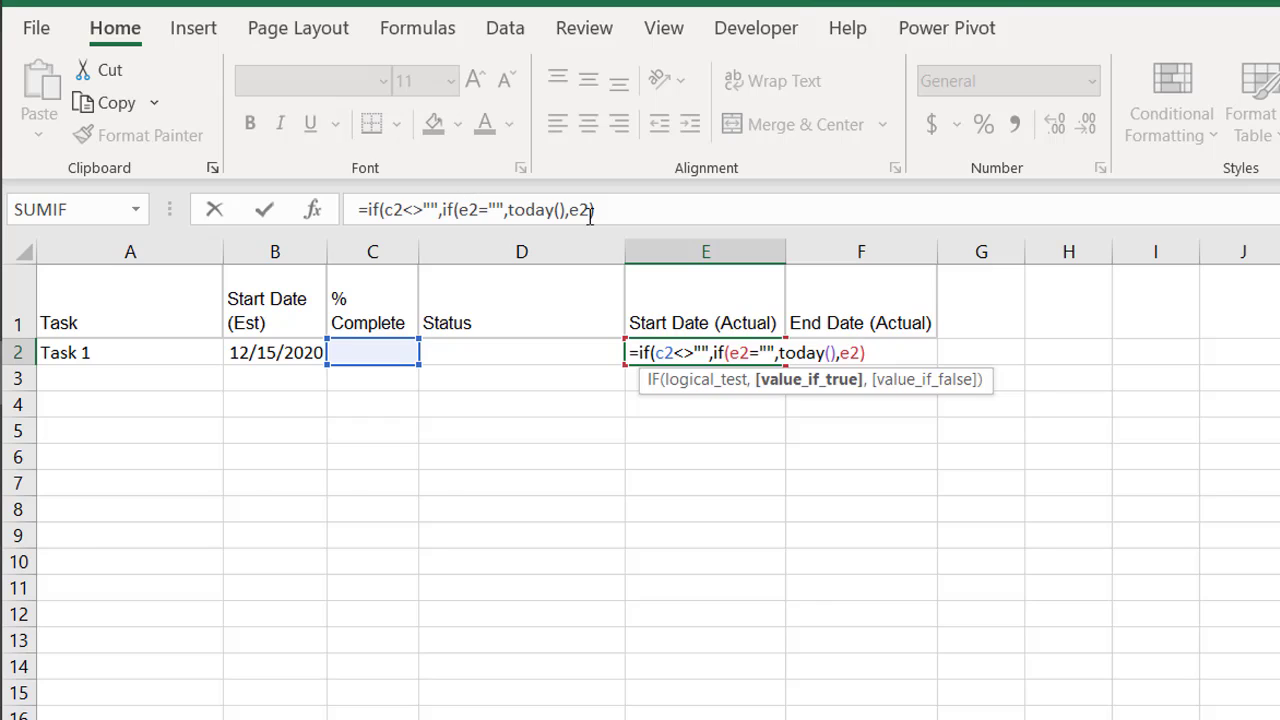
click(620, 216)
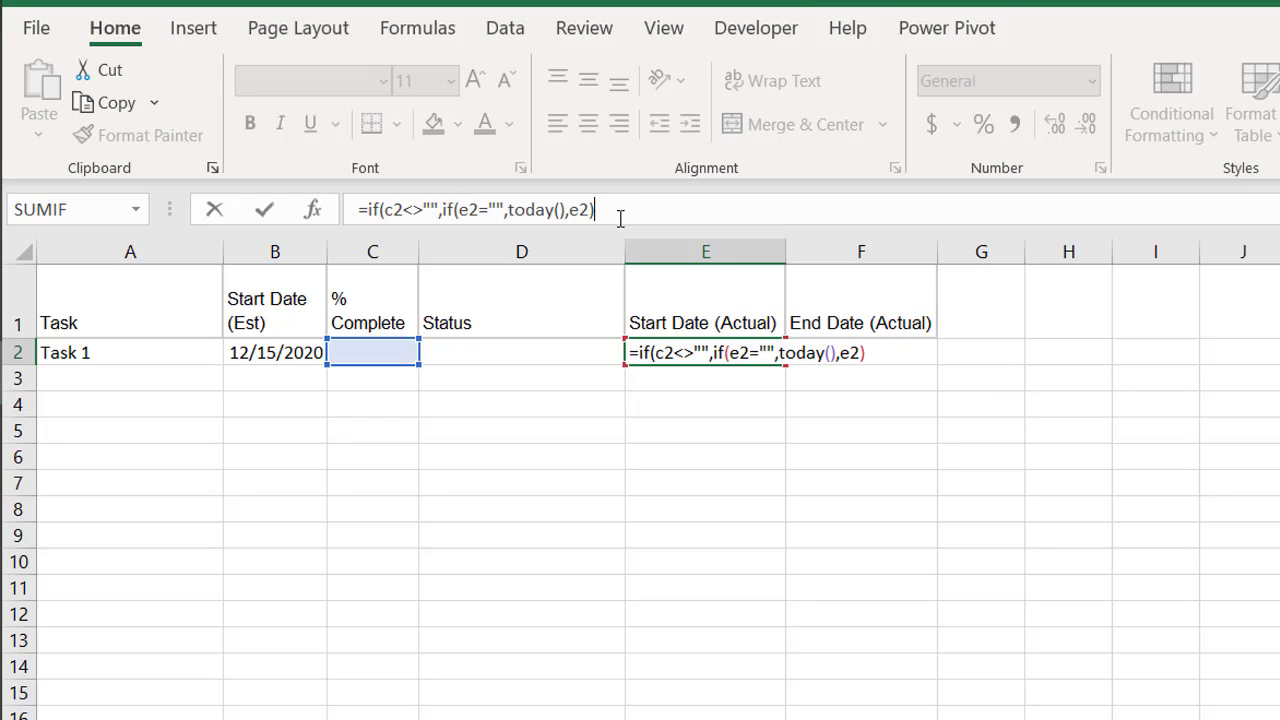
text(,)
text("")
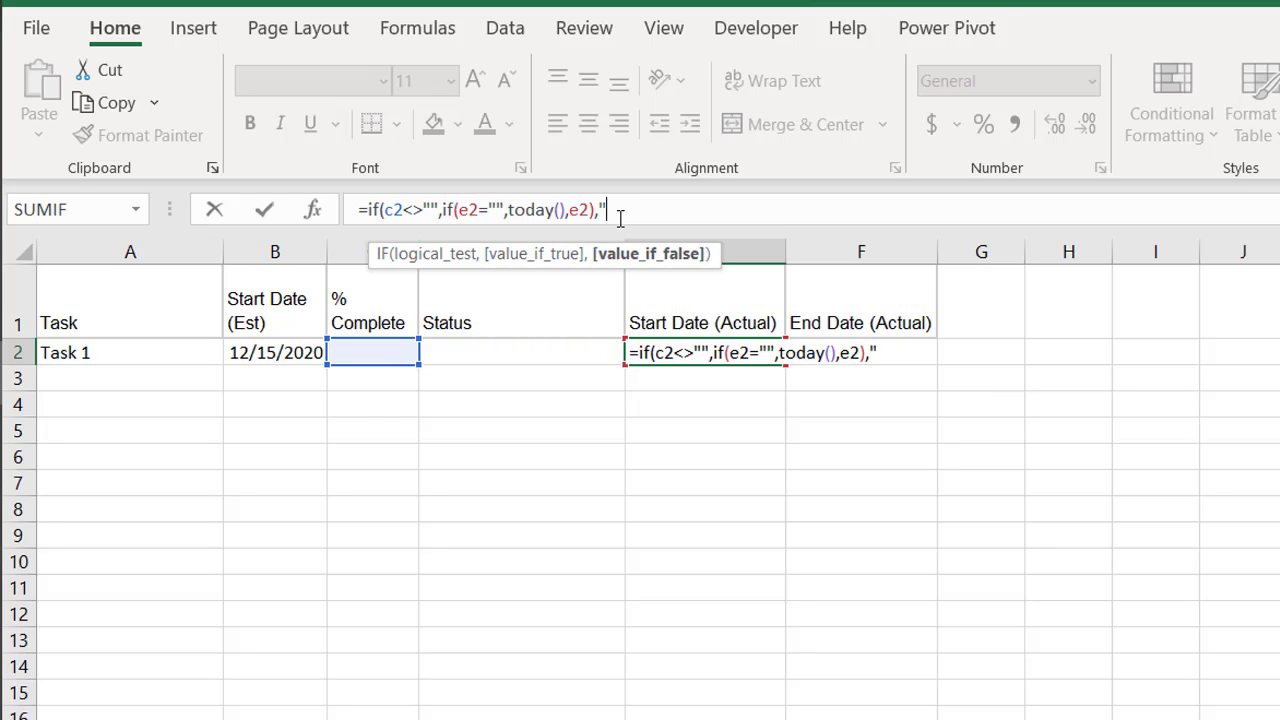
text())
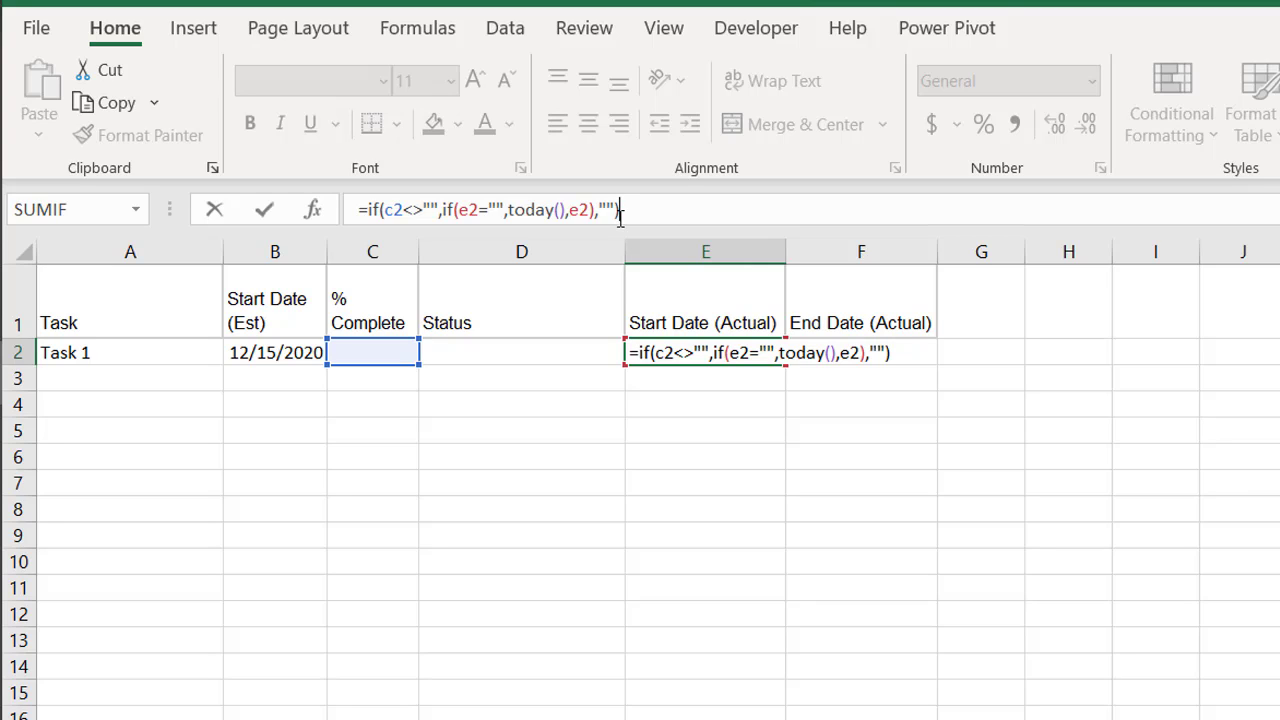
key(Return)
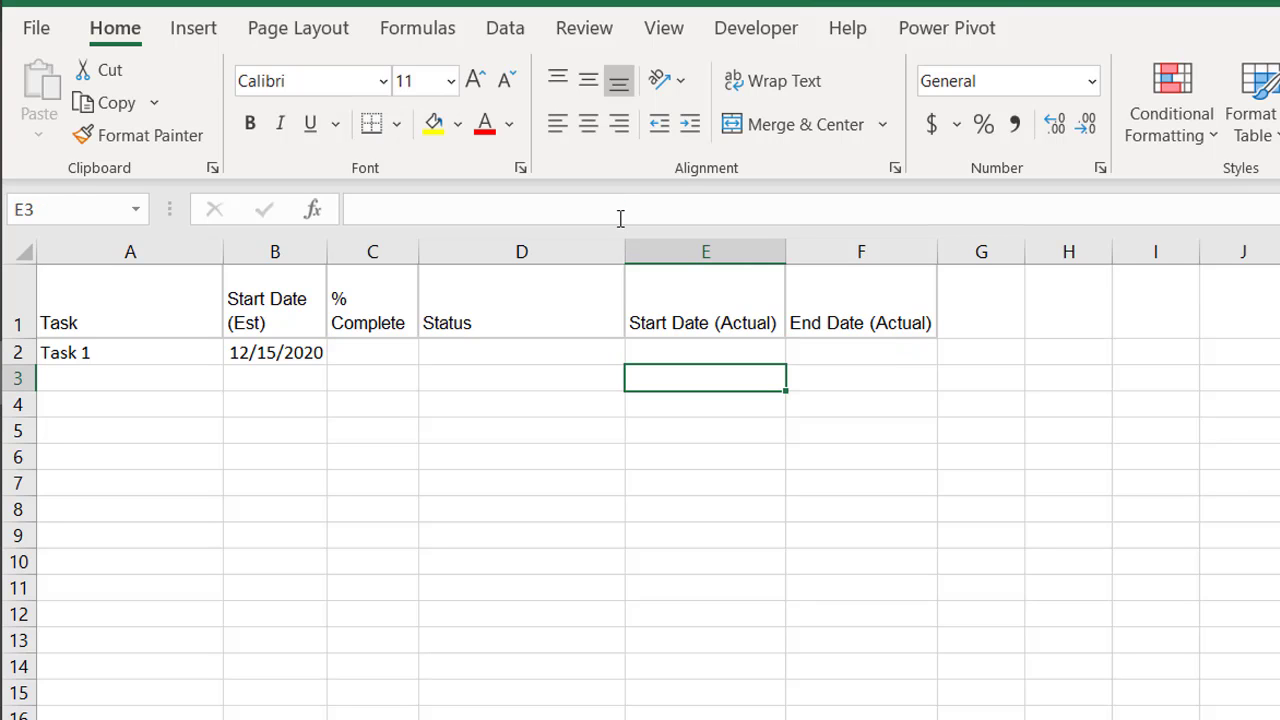
Set Task 1's % Complete in C2 to 10% and dismiss the circular reference warning
click(377, 355)
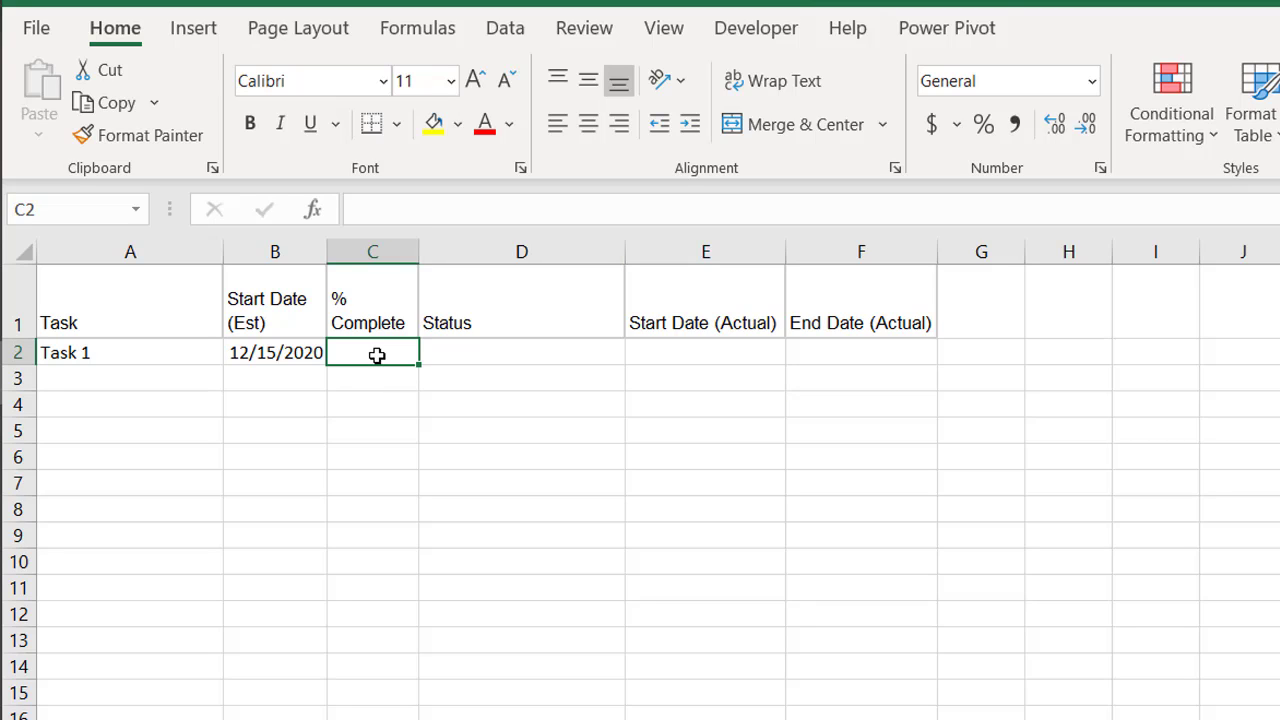
text(10)
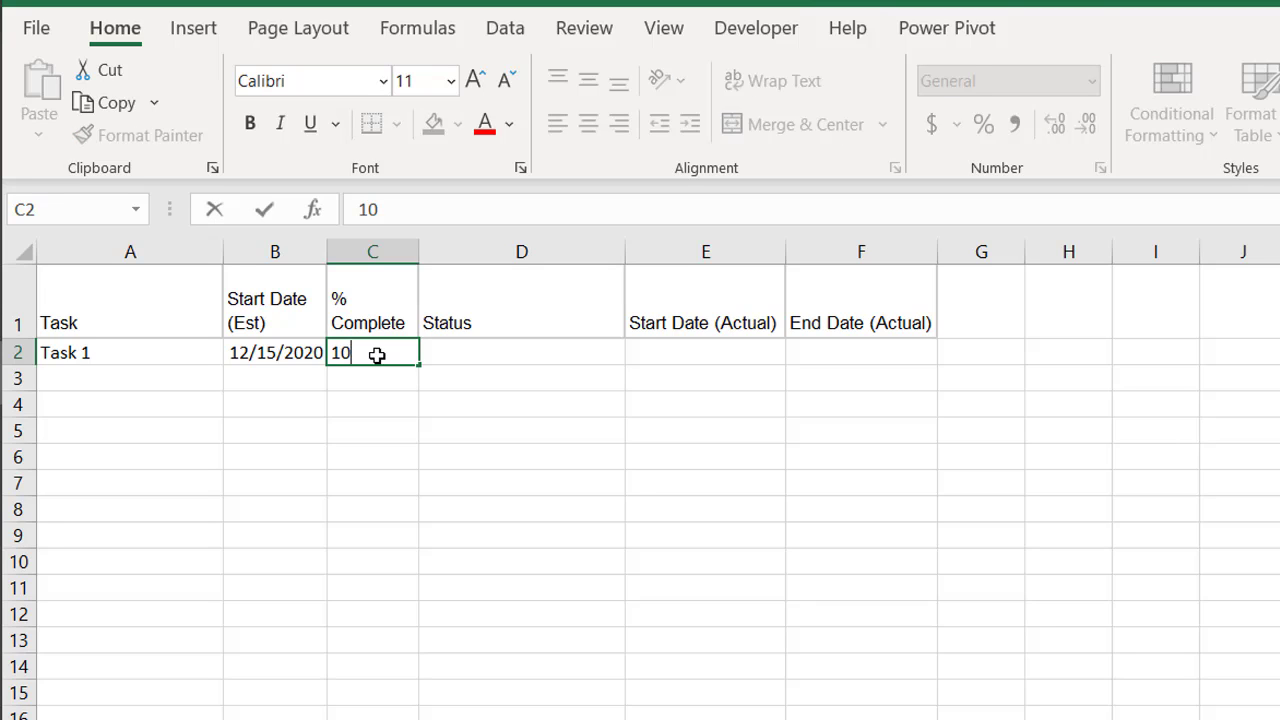
text(%)
key(Return)
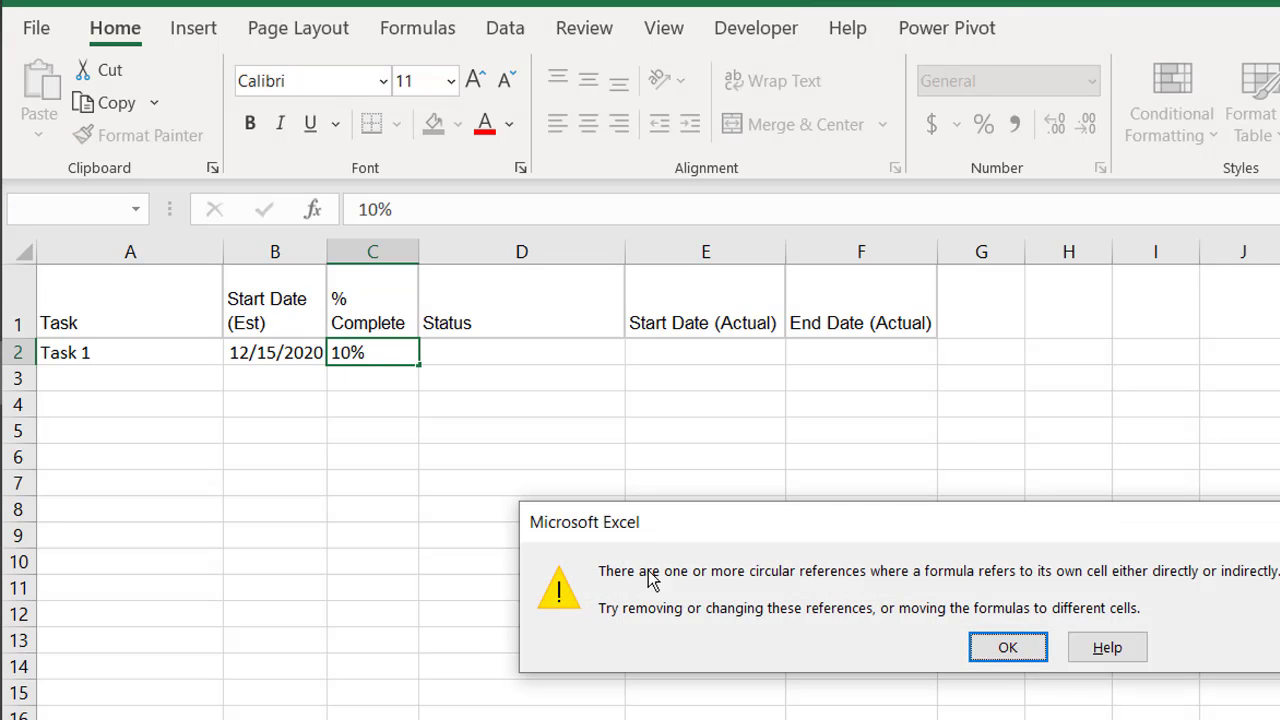
click(1007, 648)
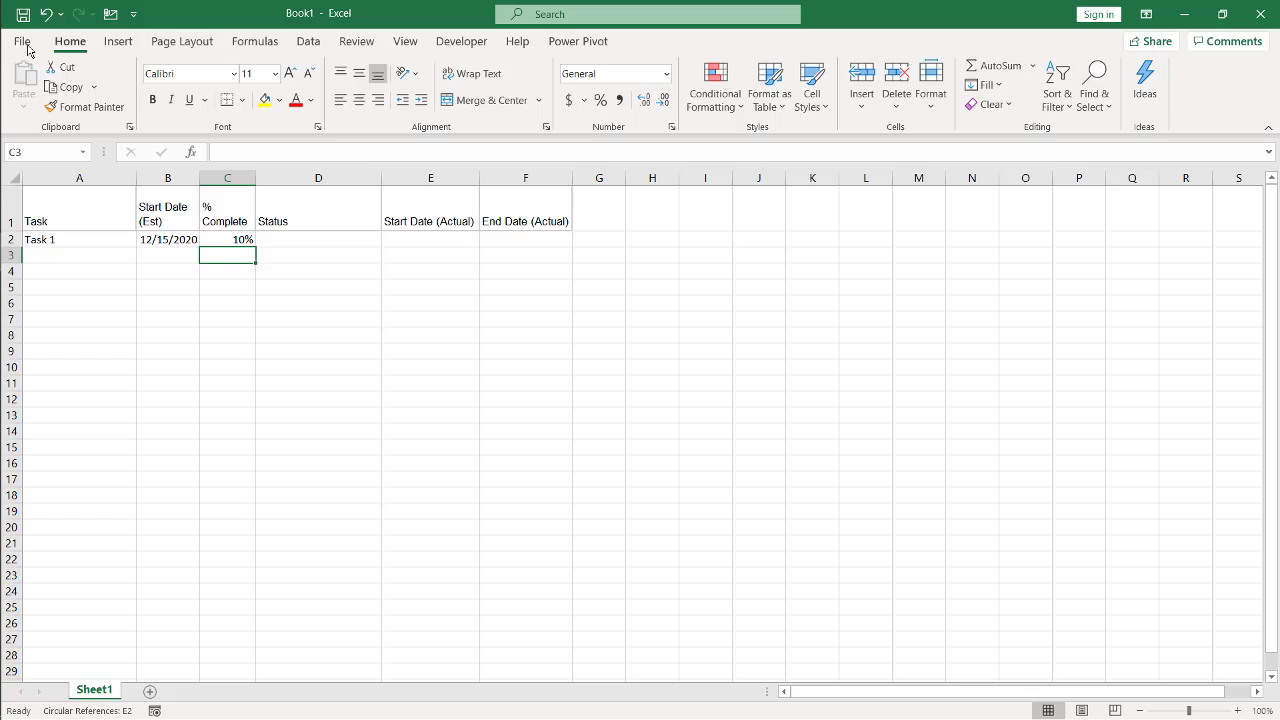
Enable iterative calculation in the Excel formula options with Maximum Iterations set to 1
click(22, 44)
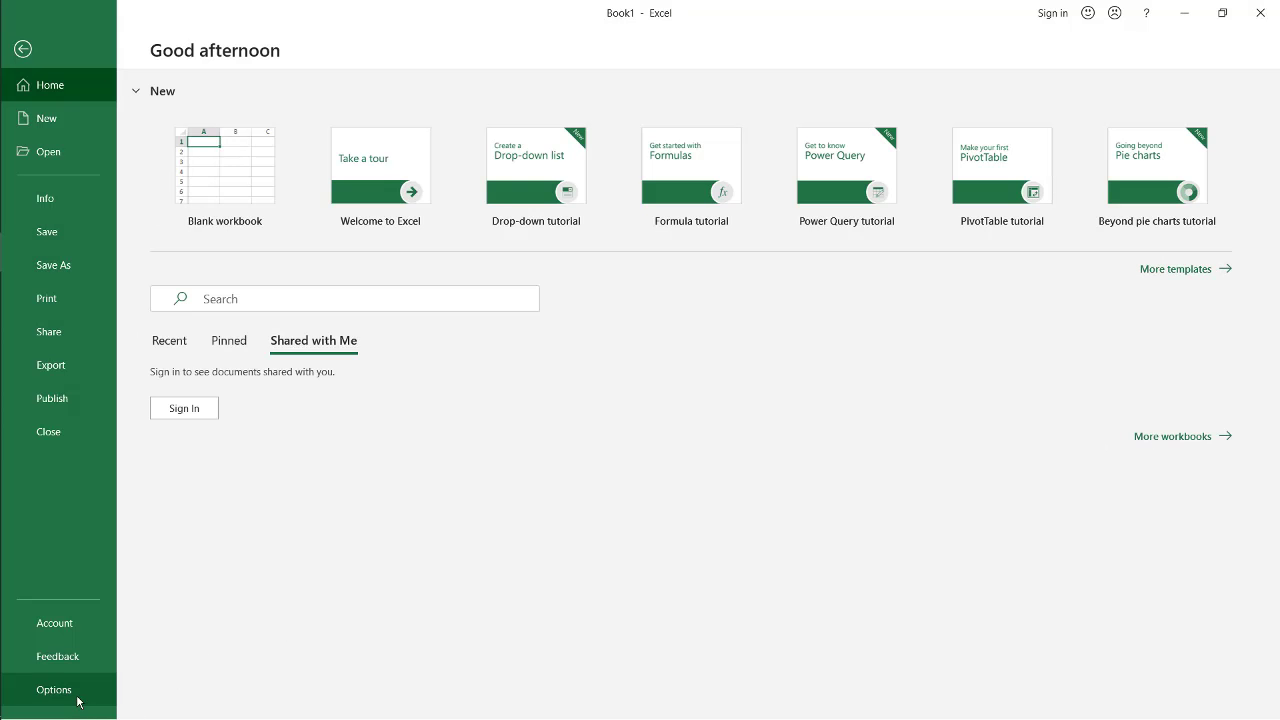
click(54, 689)
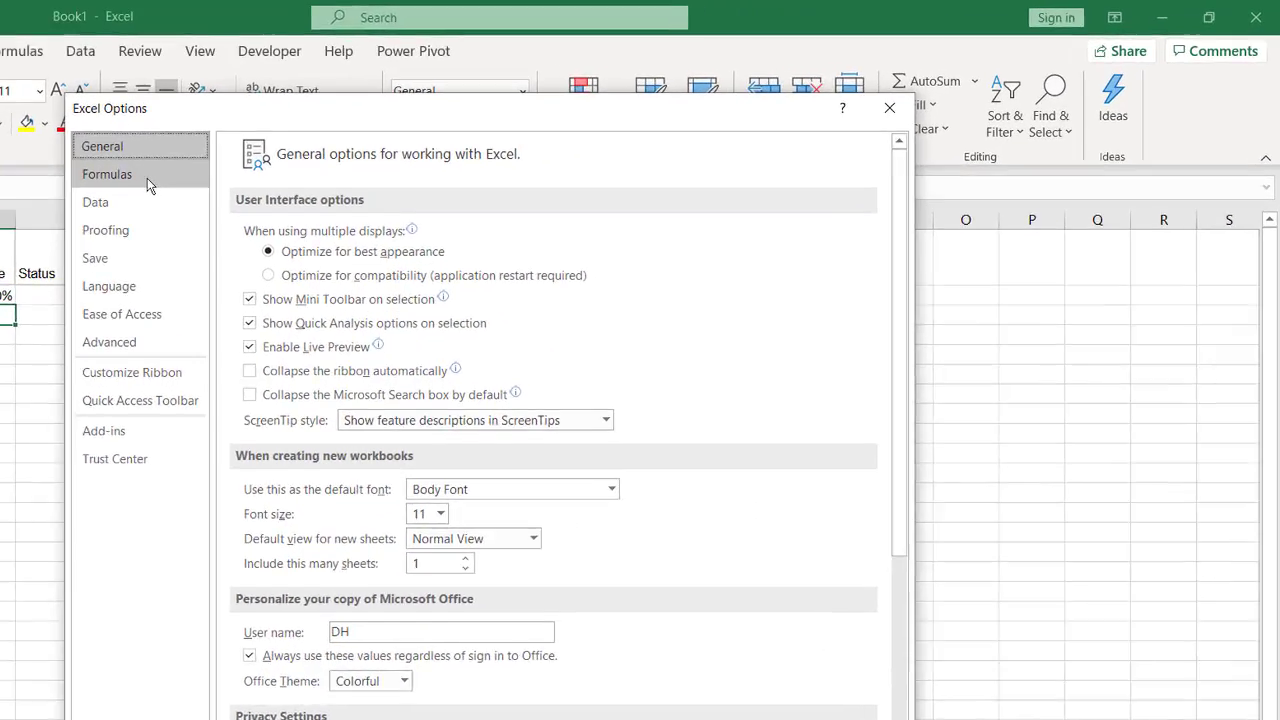
click(363, 147)
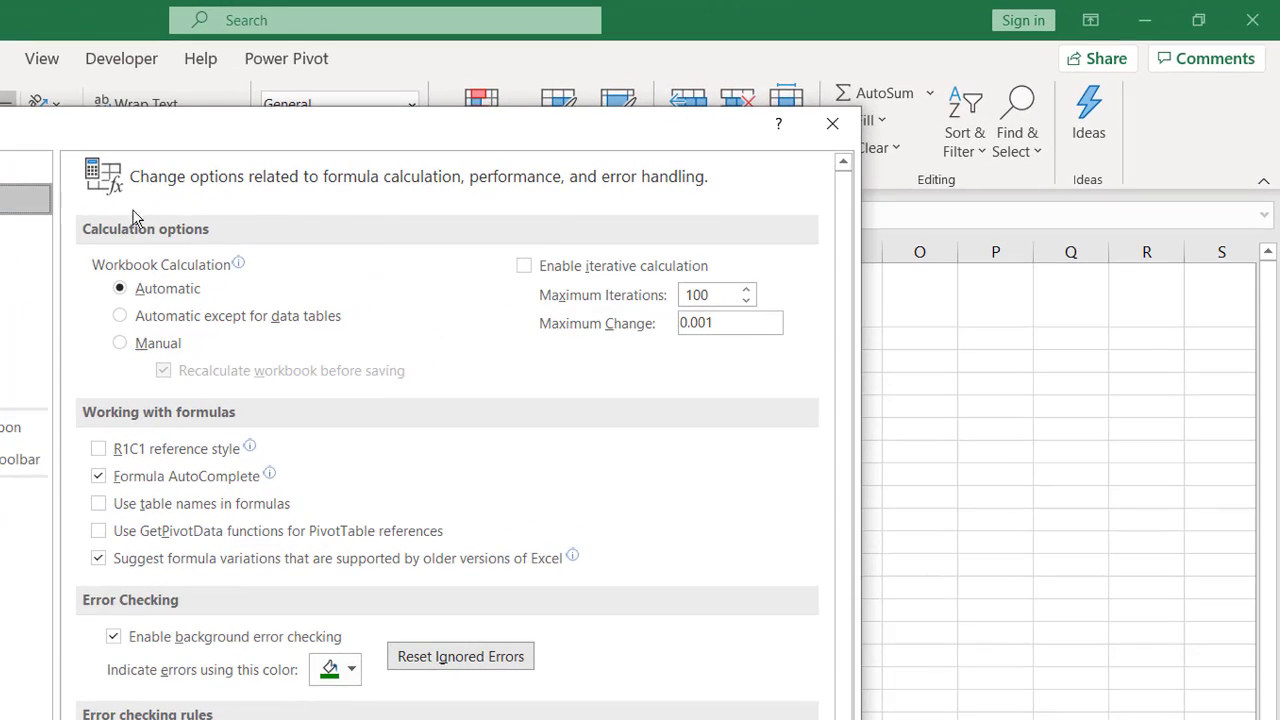
click(524, 267)
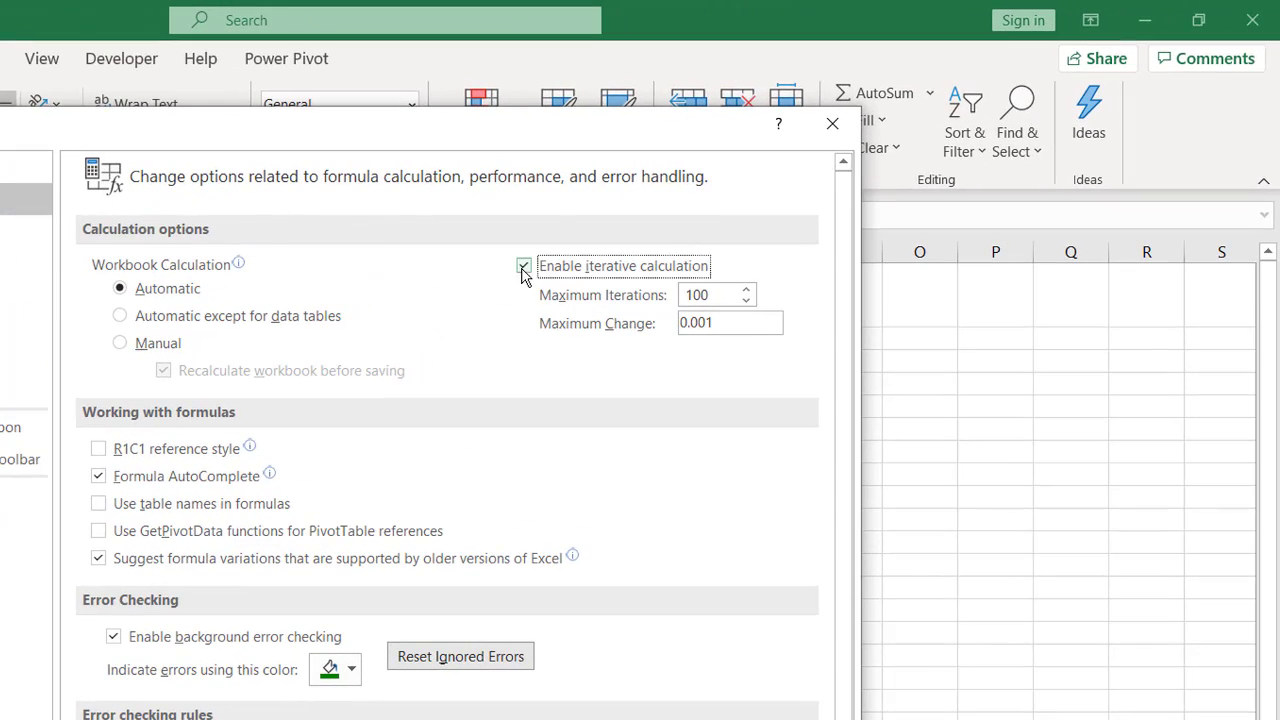
click(706, 295)
key(BackSpace)
key(BackSpace)
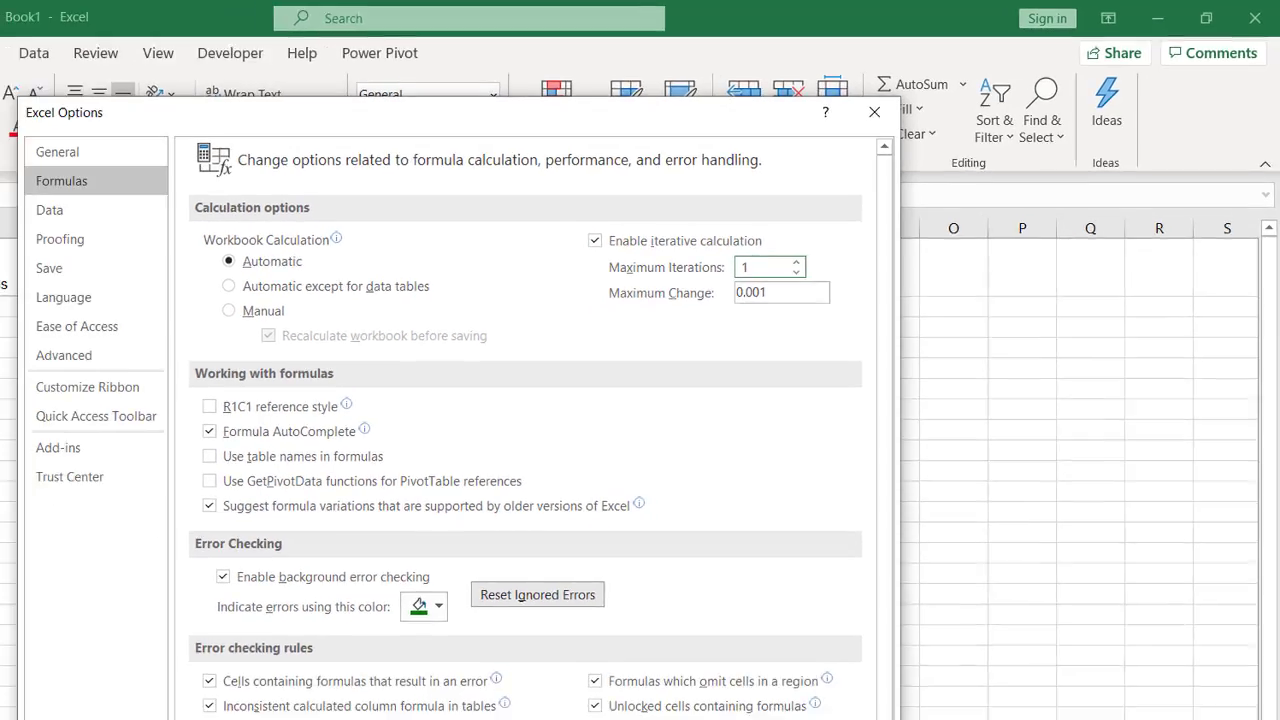
click(778, 719)
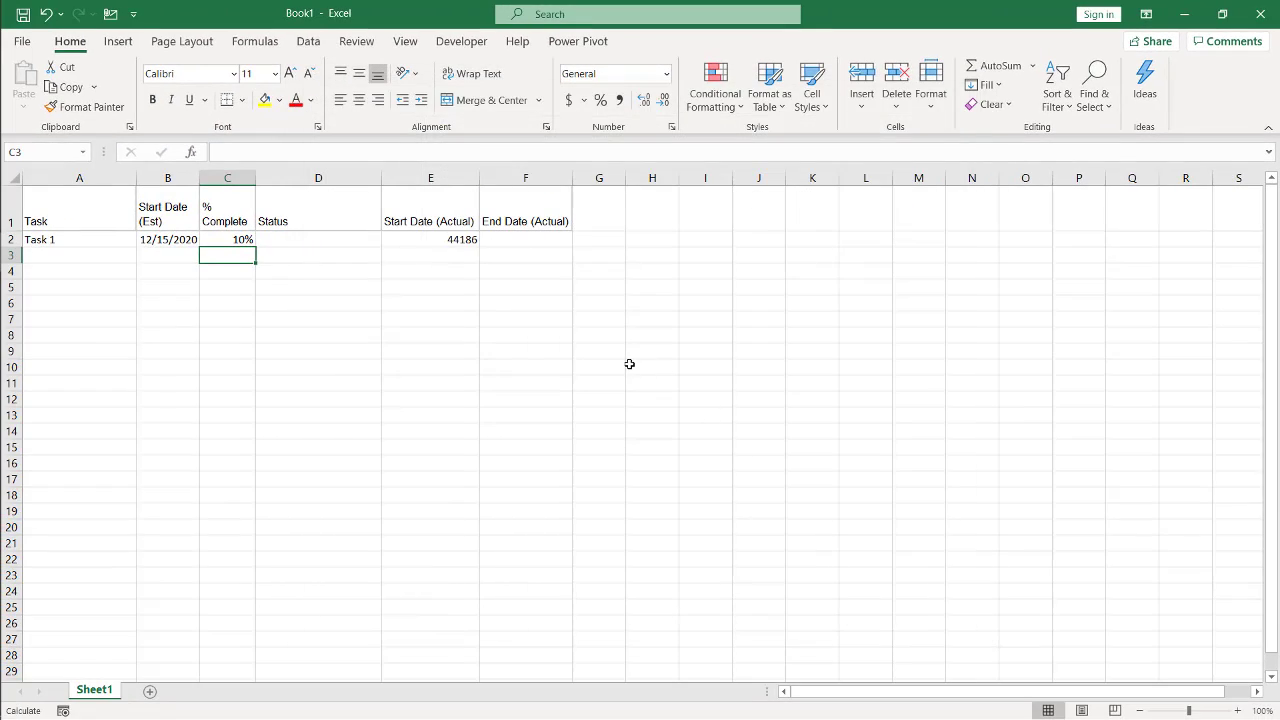
Format Task 1's Start Date (Actual) cell, E2, as Short Date
click(629, 364)
click(438, 242)
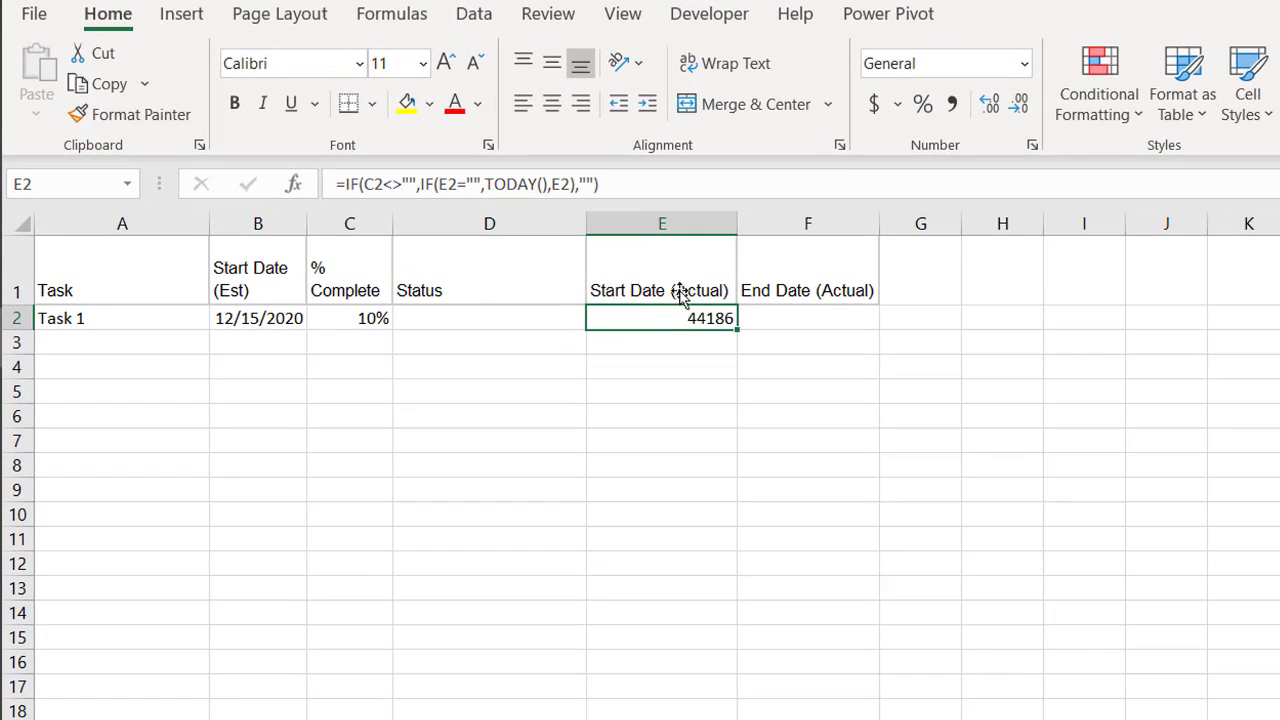
click(1024, 63)
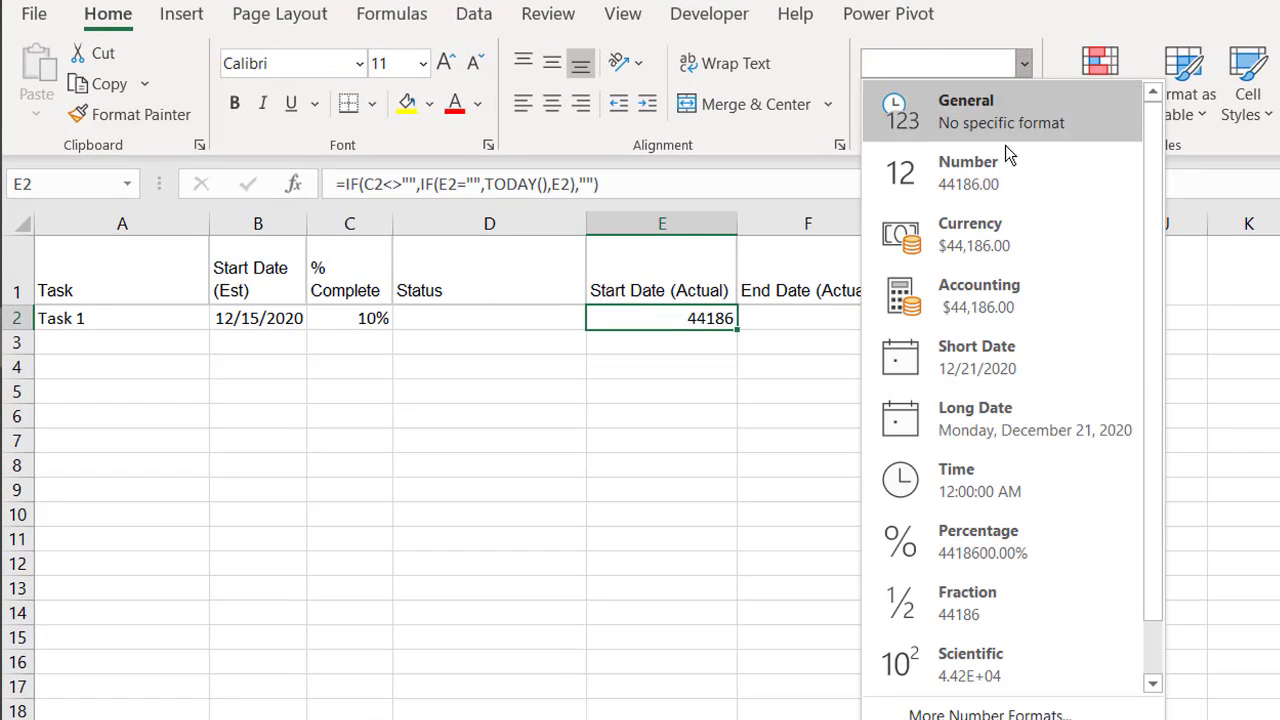
click(1010, 362)
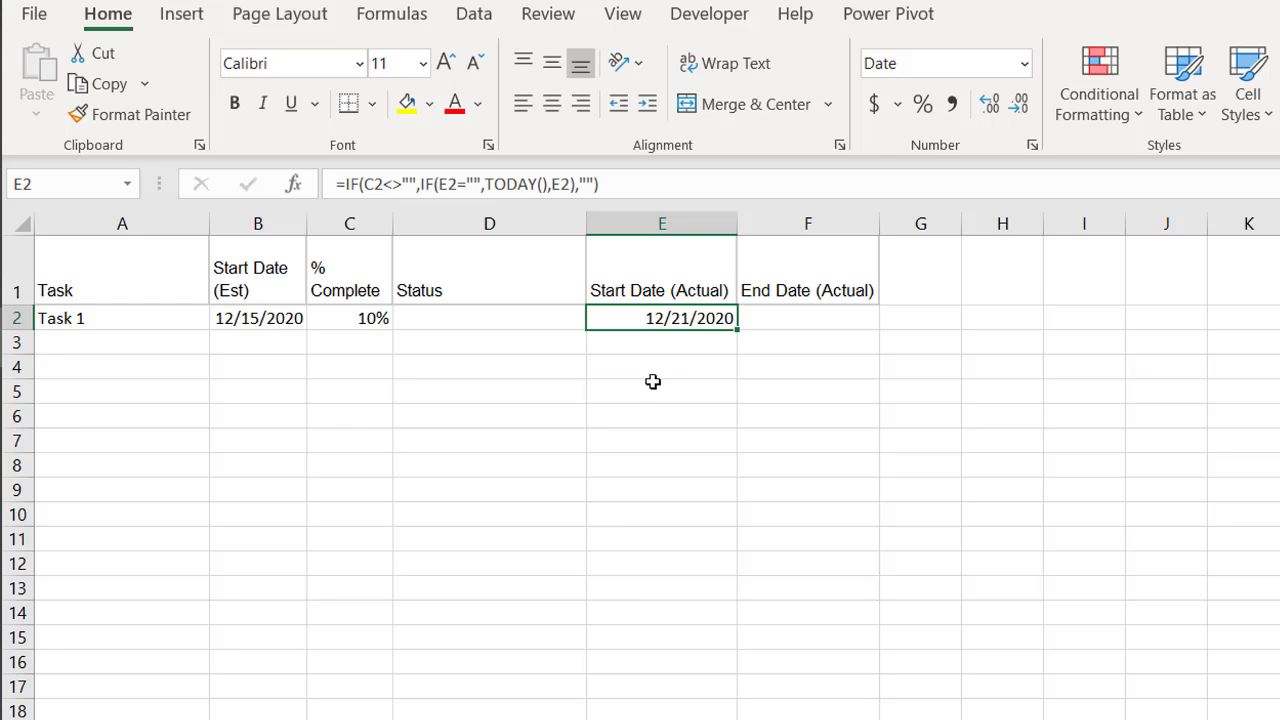
Set Task 1's % Complete to 20% and check its Start Date (Actual) cell
click(366, 319)
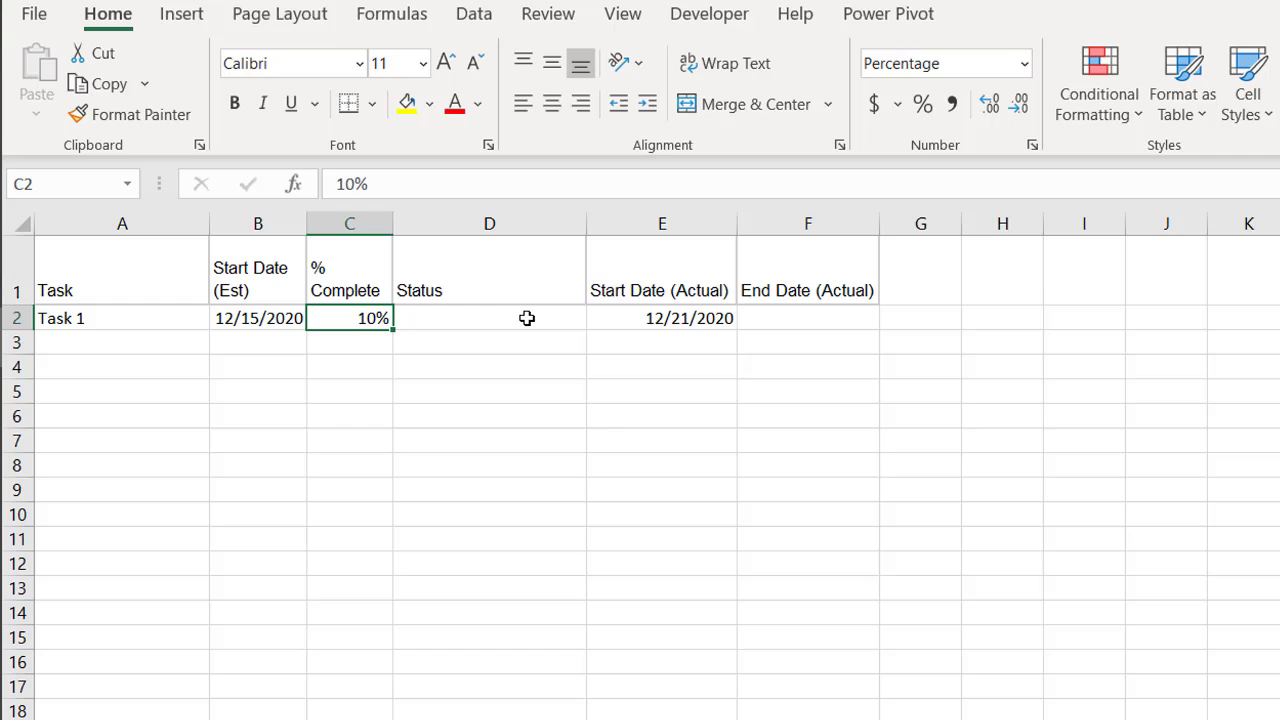
text(20)
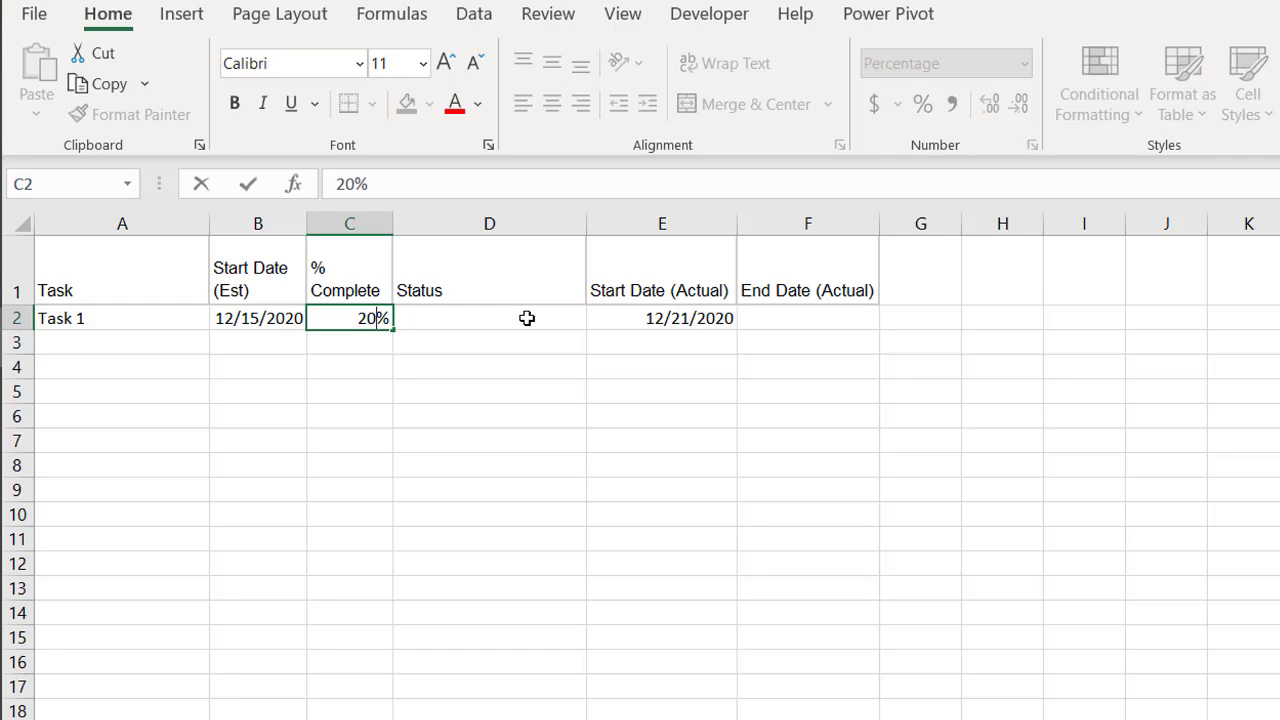
key(Return)
click(691, 316)
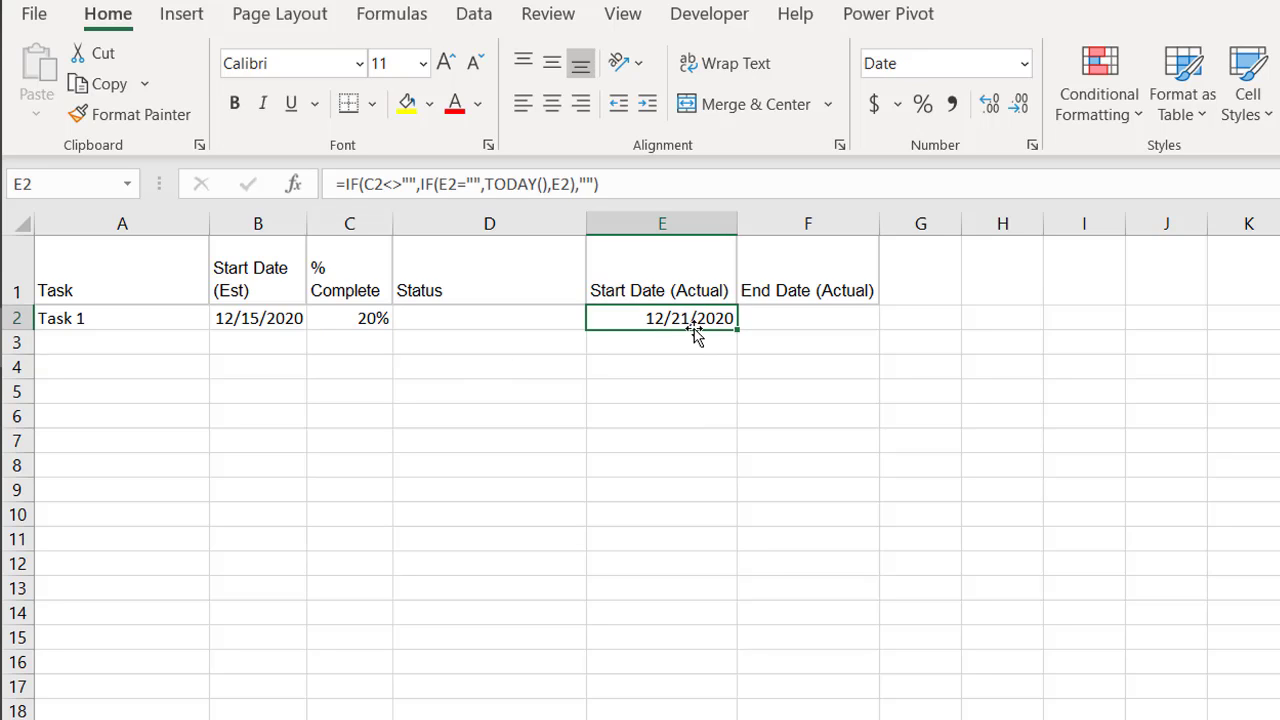
Enter the formula =if(c2=1,if(f2="",today(),f2),"") in Task 1's End Date (Actual) cell, F2
click(778, 318)
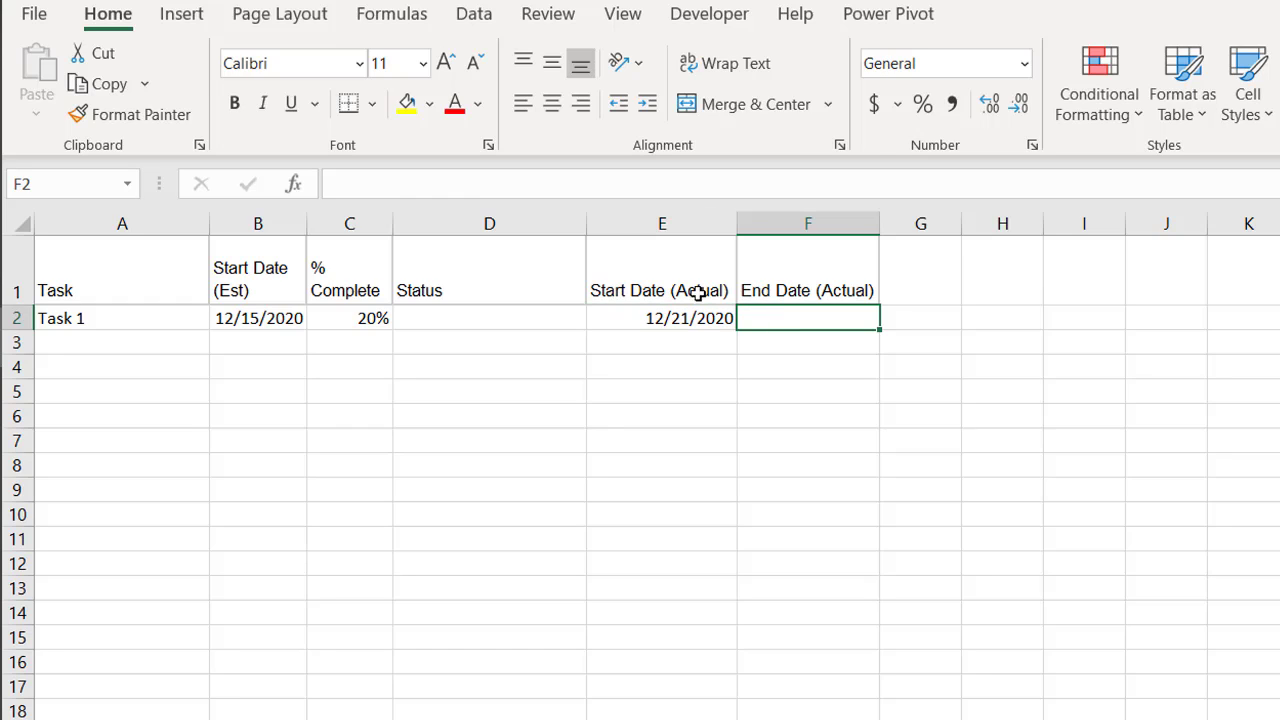
click(540, 191)
text(=)
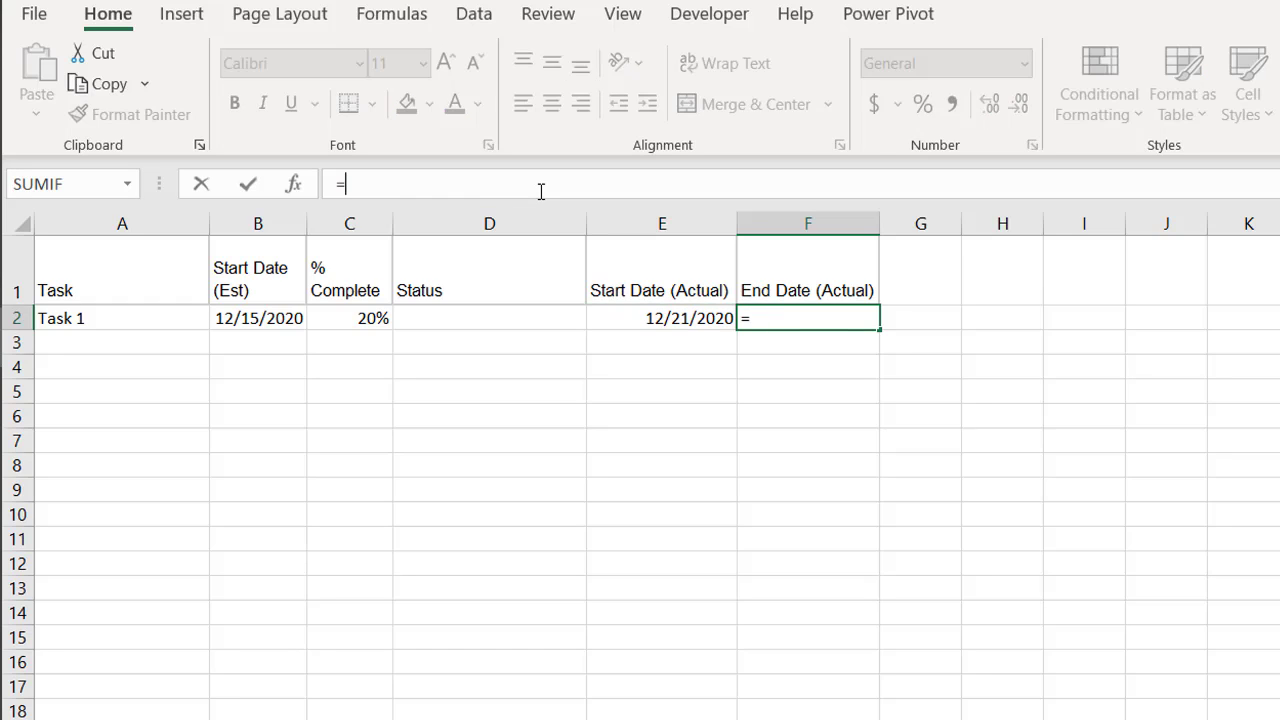
text(if()
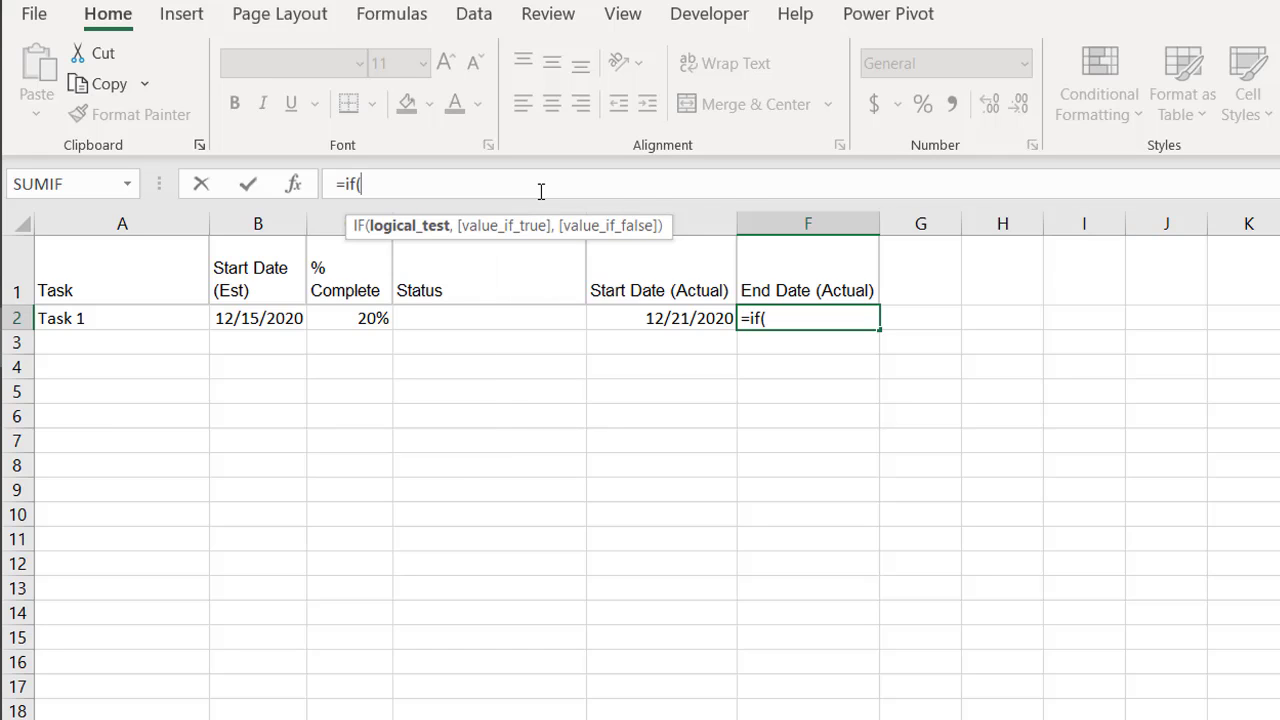
text(c)
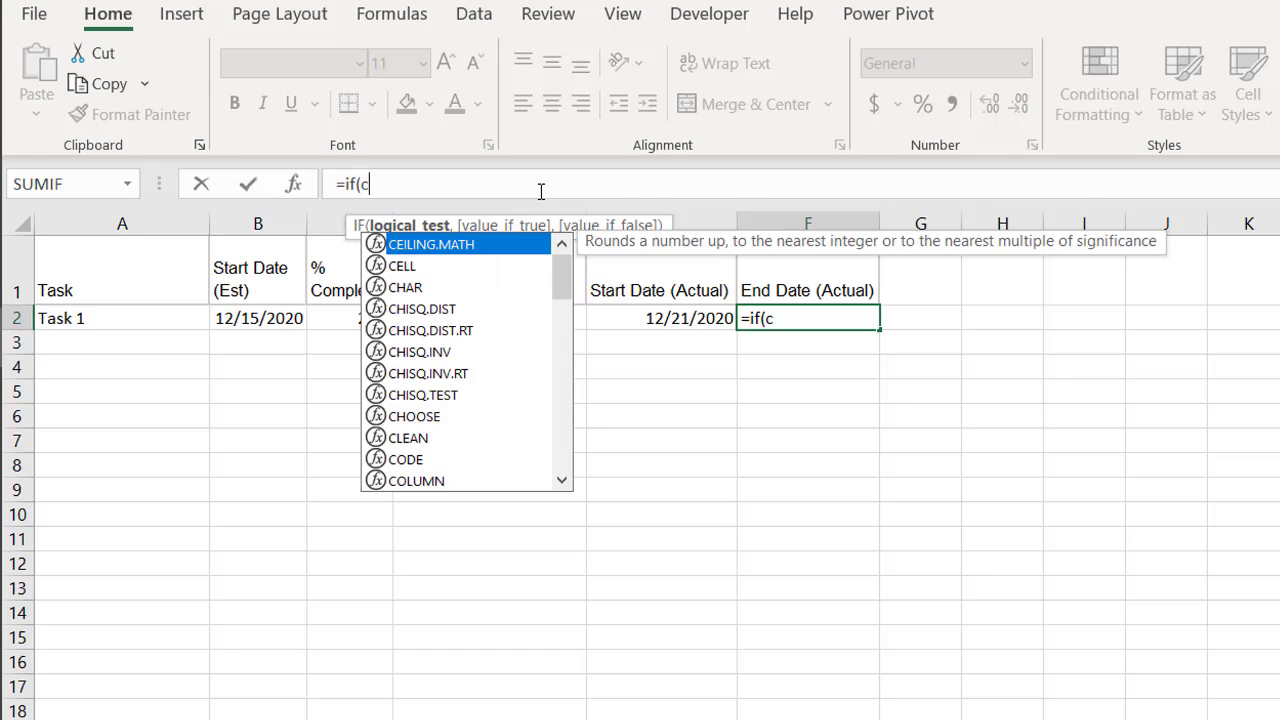
text(2=)
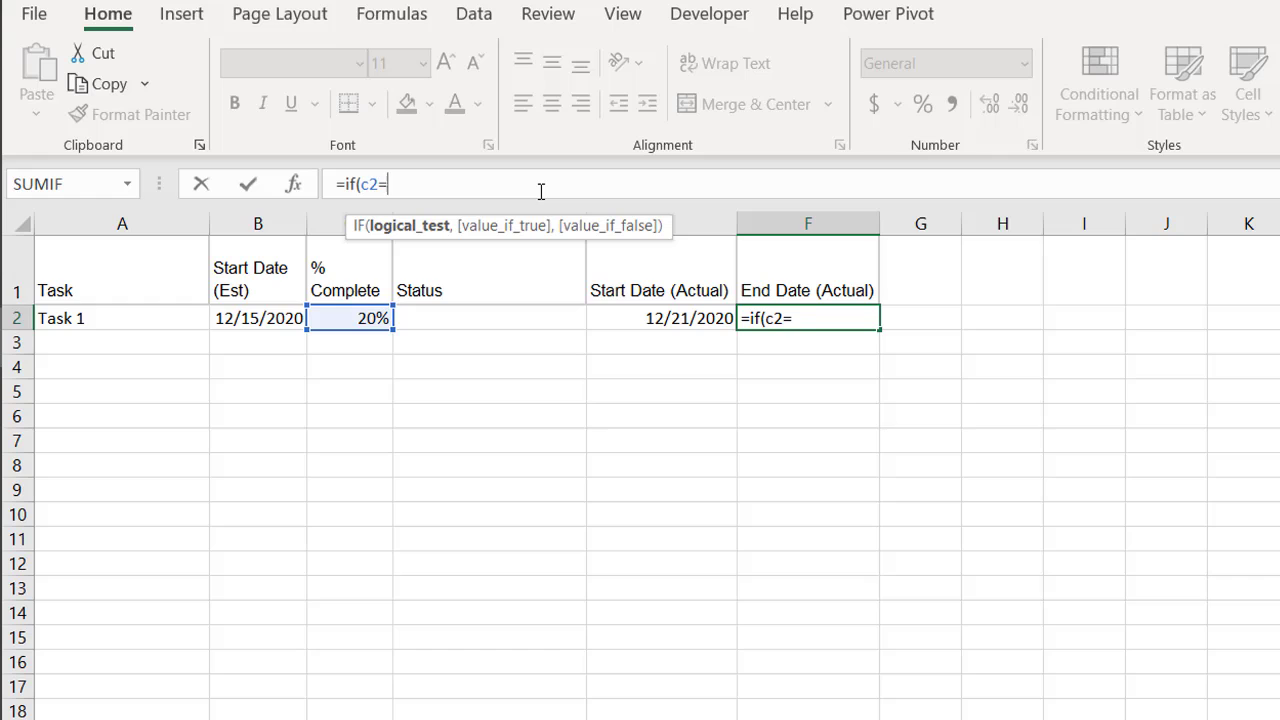
text(1,if)
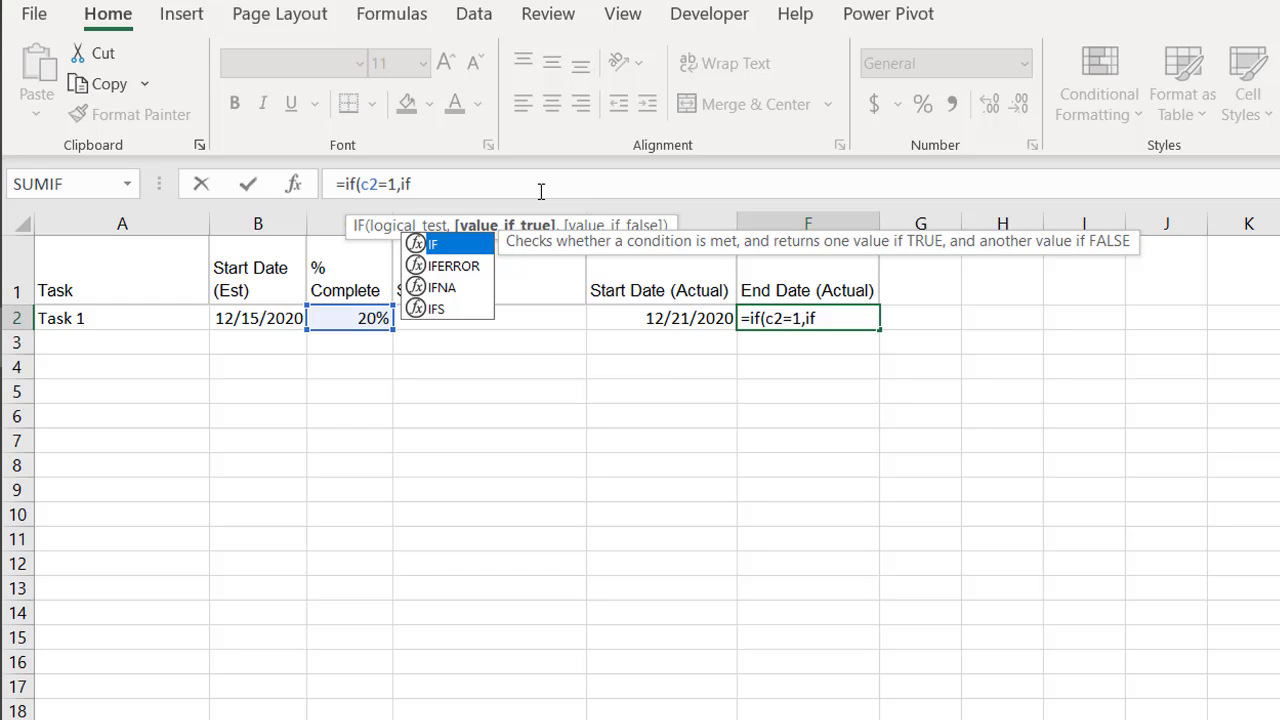
text(()
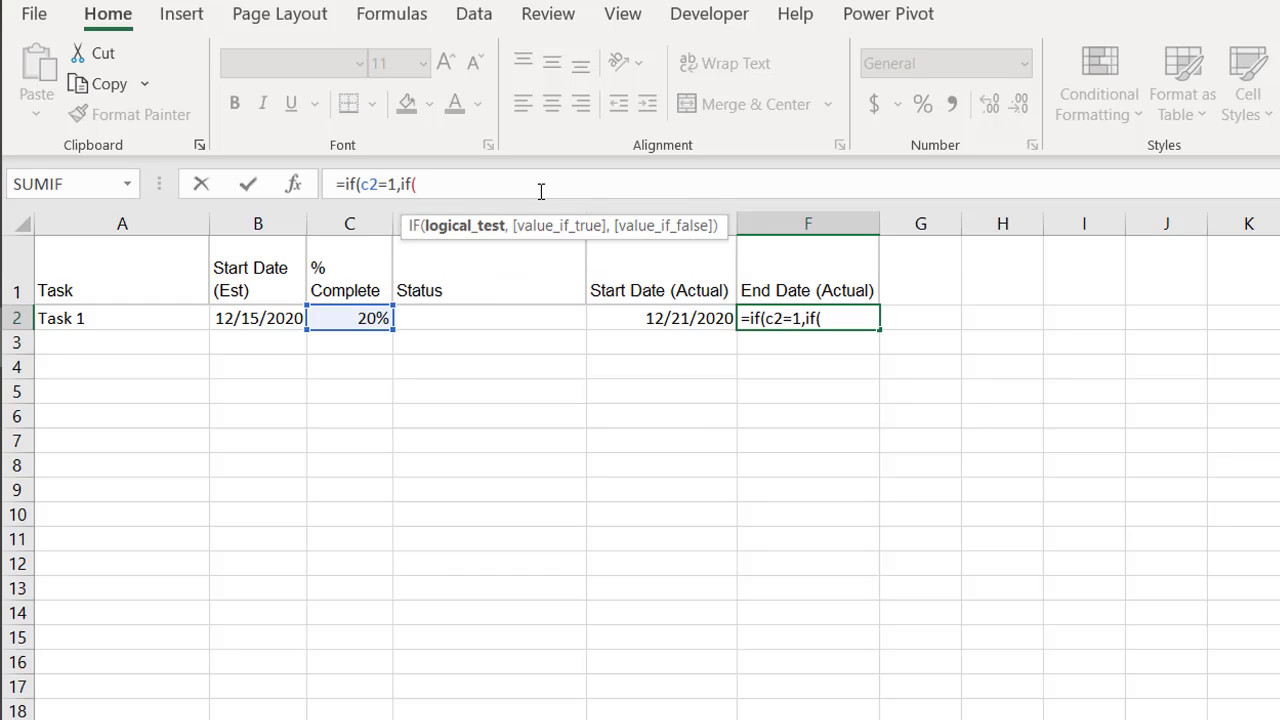
text(f2="",t)
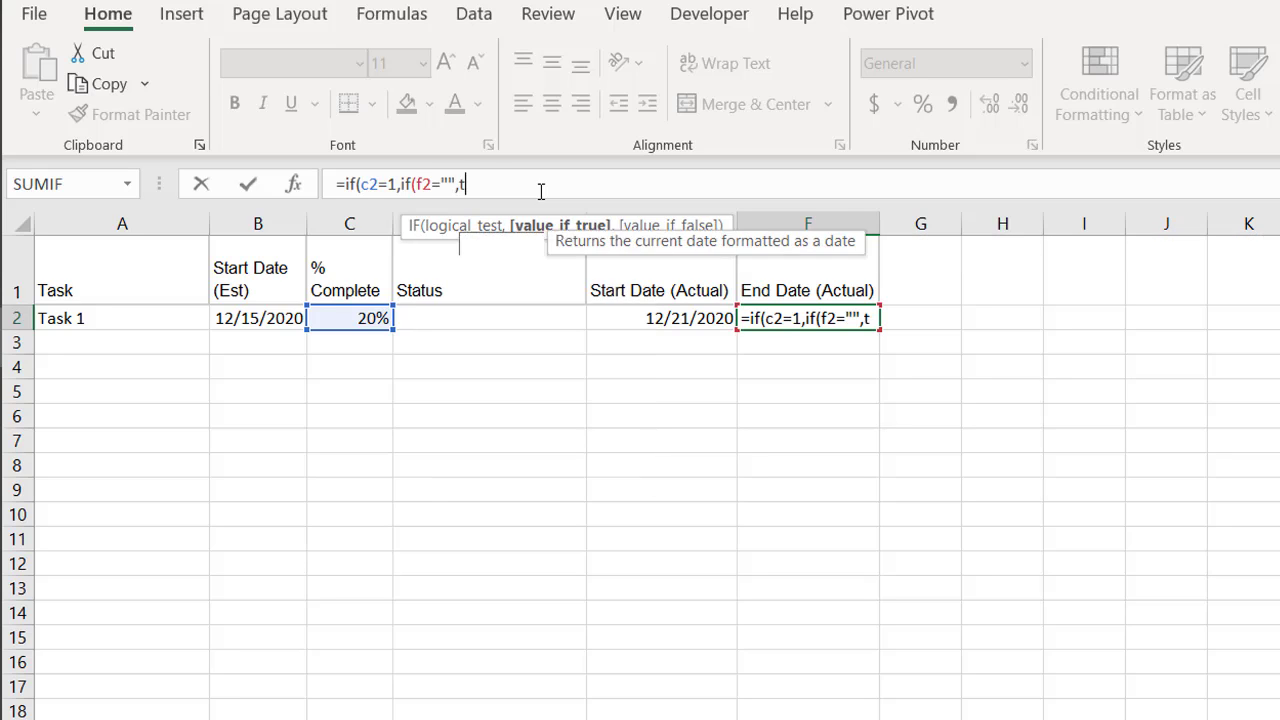
text(oday())
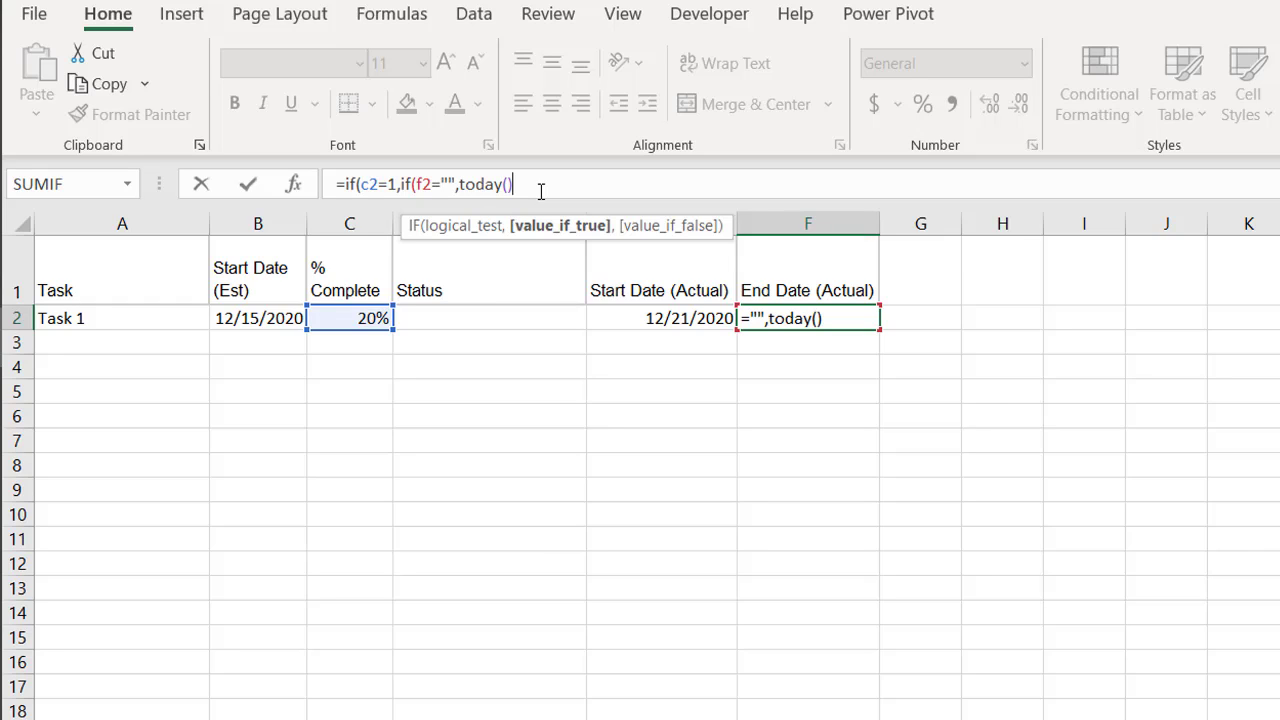
text(,)
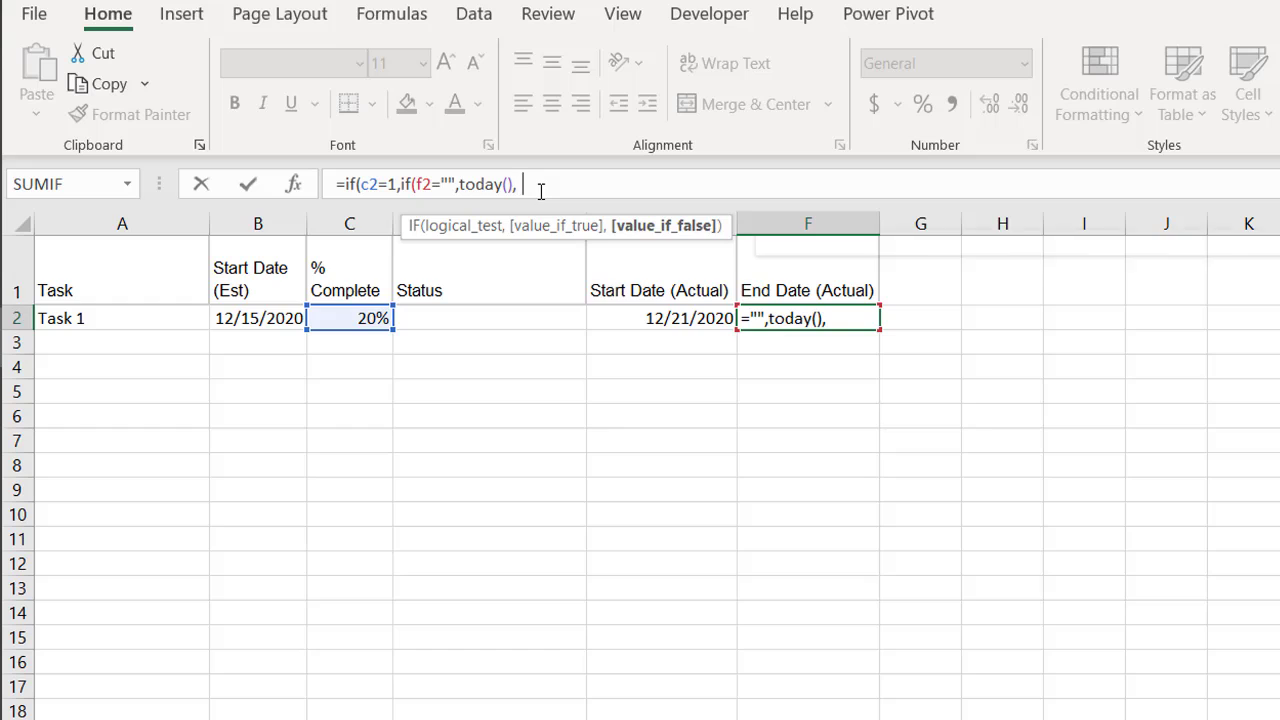
text(f2)
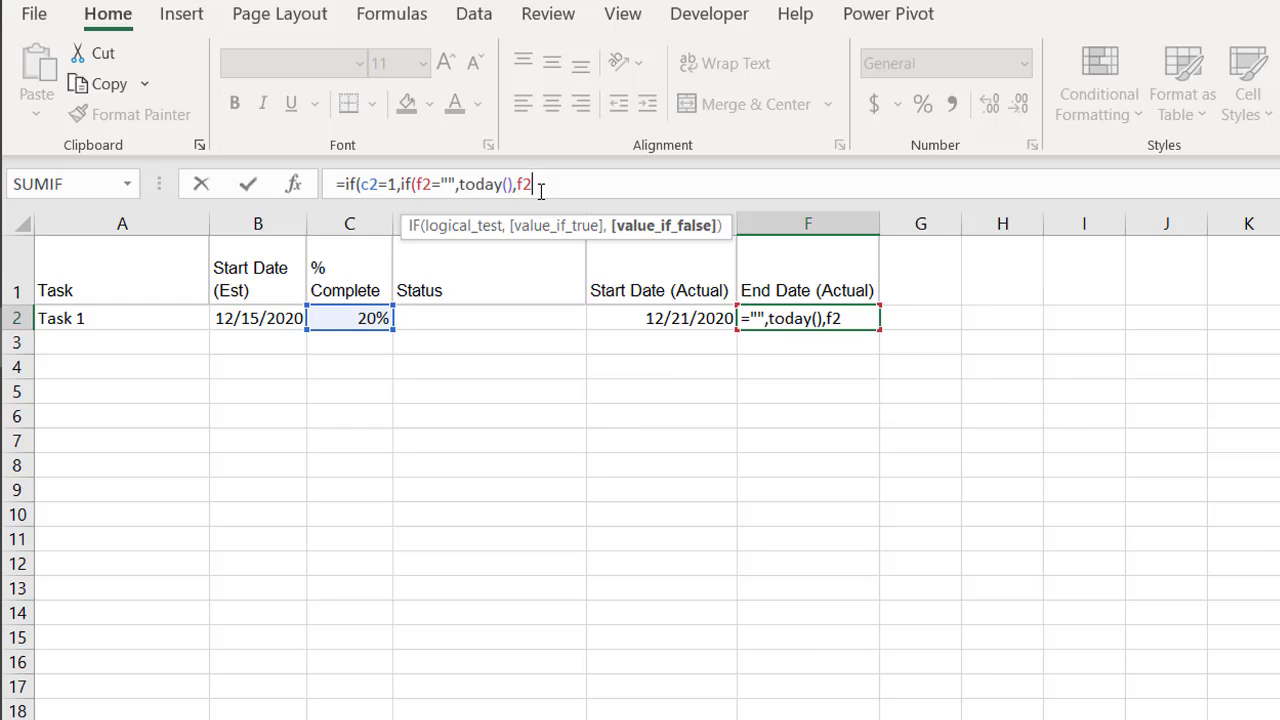
text(),)
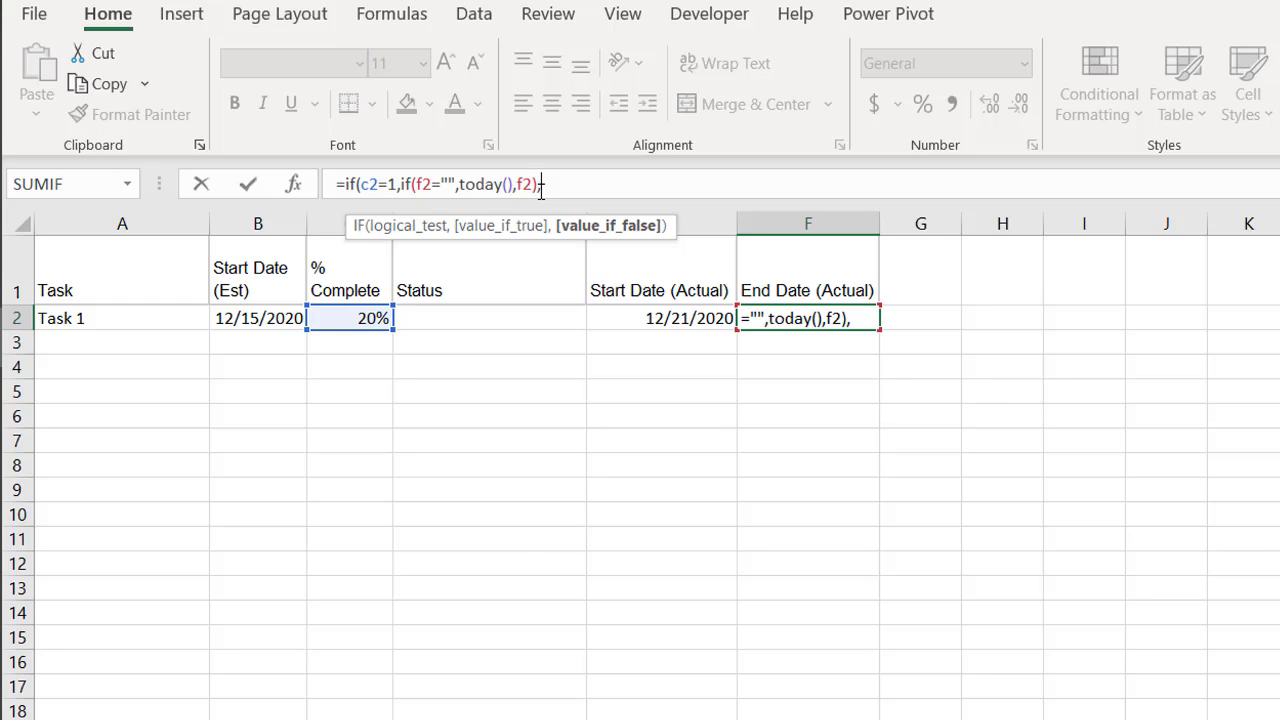
text(""))
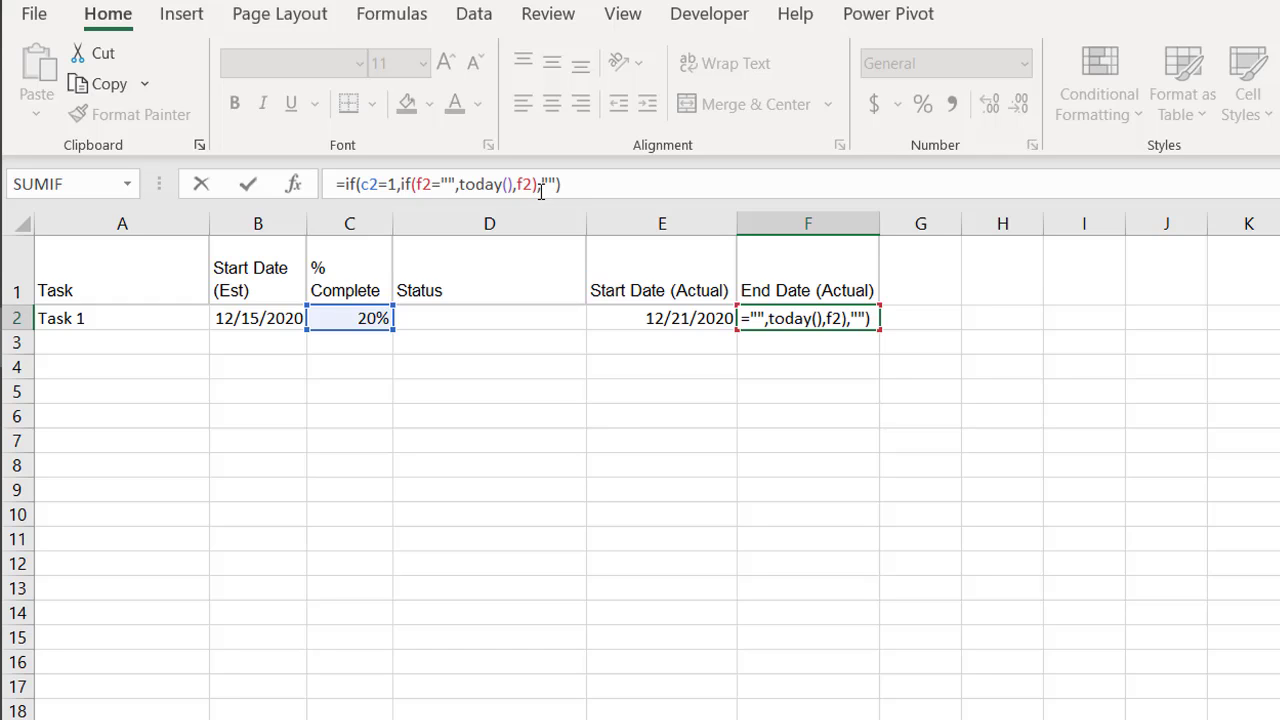
key(Return)
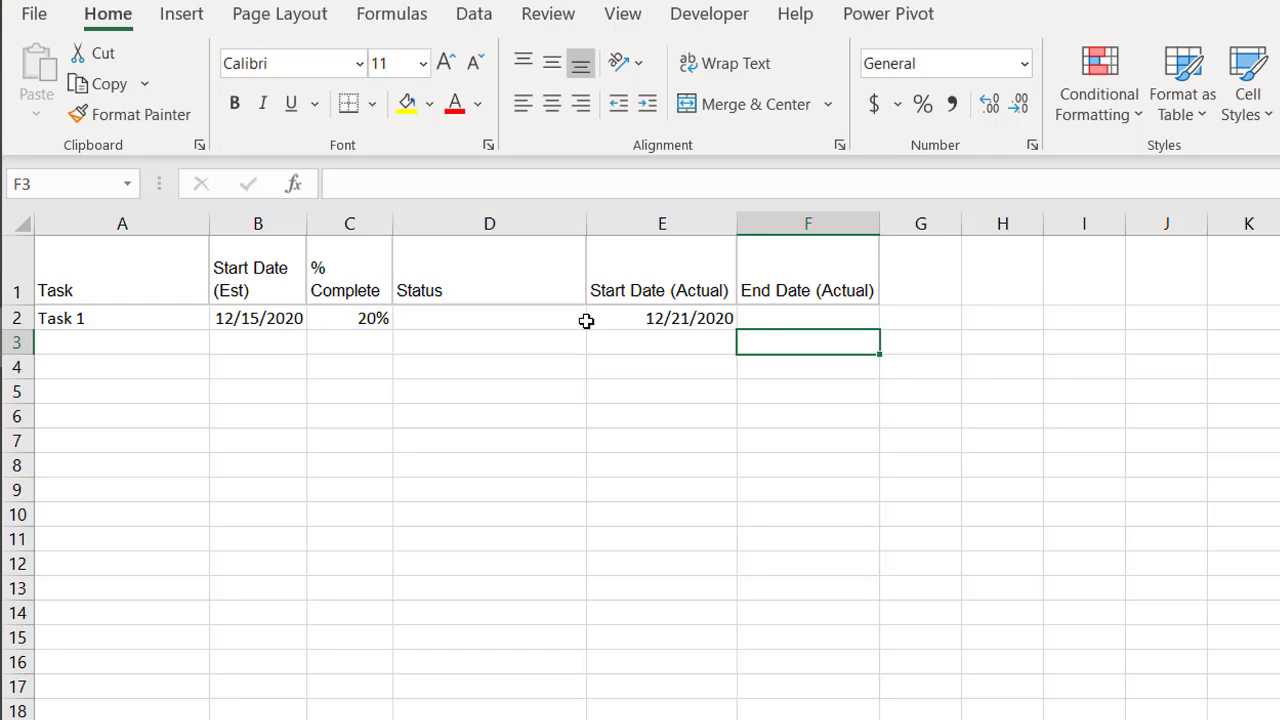
Set Task 1's % Complete to 100%
click(362, 320)
text(100)
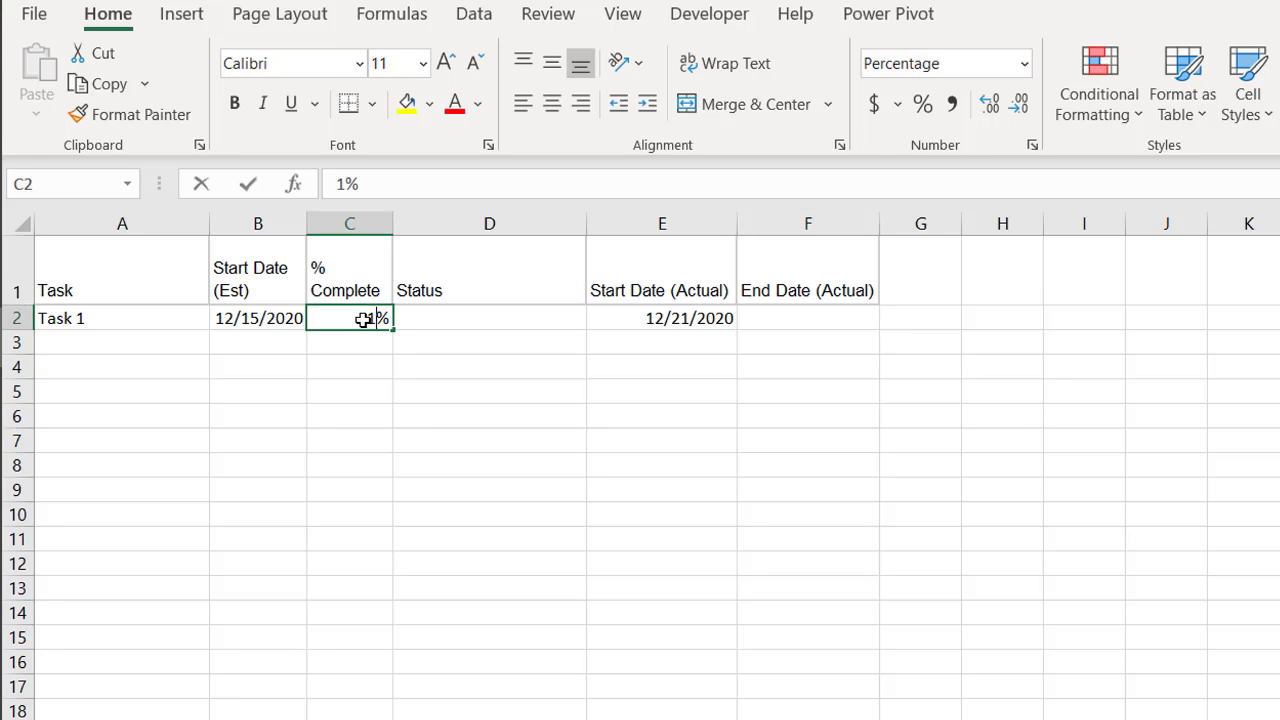
key(Return)
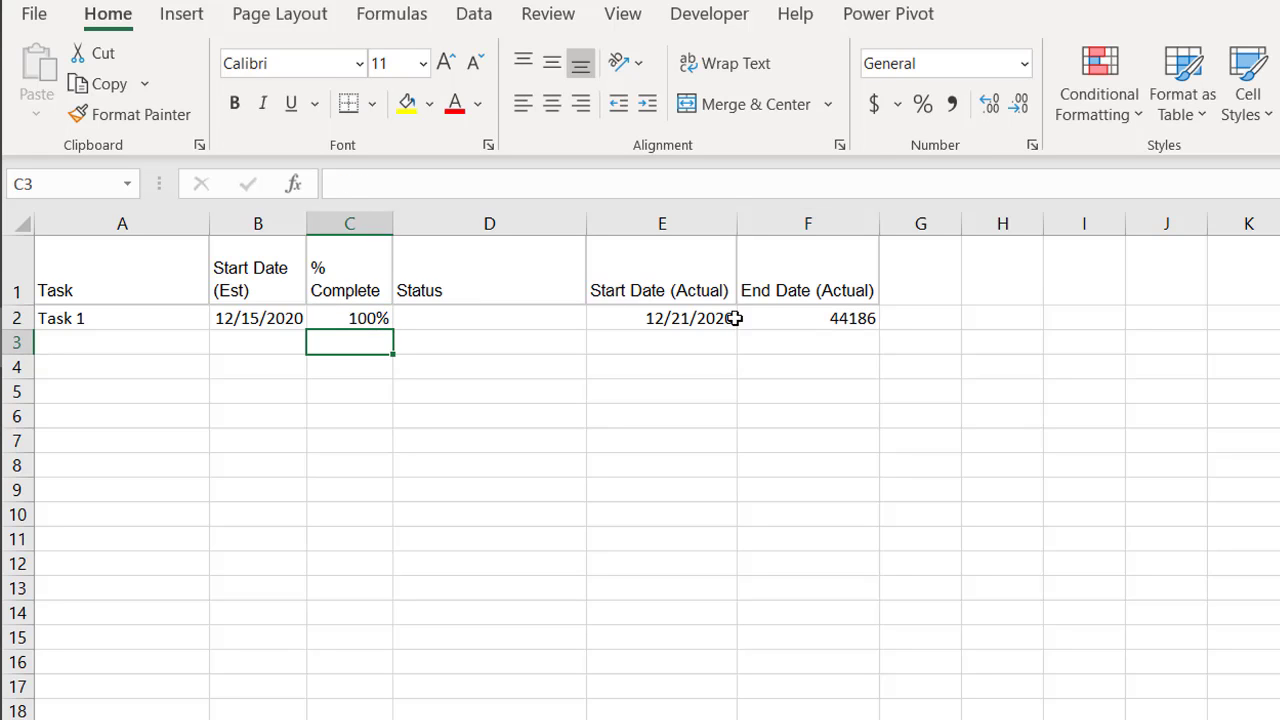
Format Task 1's End Date (Actual) cell, F2, as Short Date
click(790, 322)
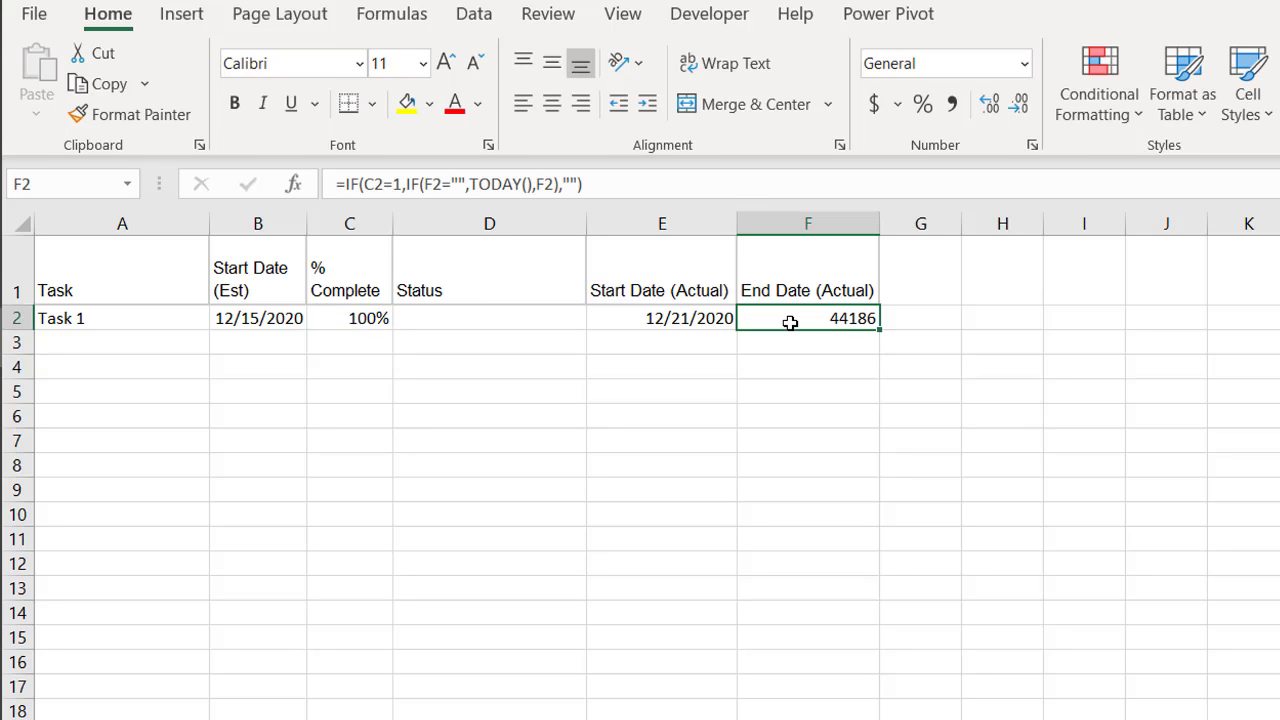
click(1024, 63)
click(1004, 358)
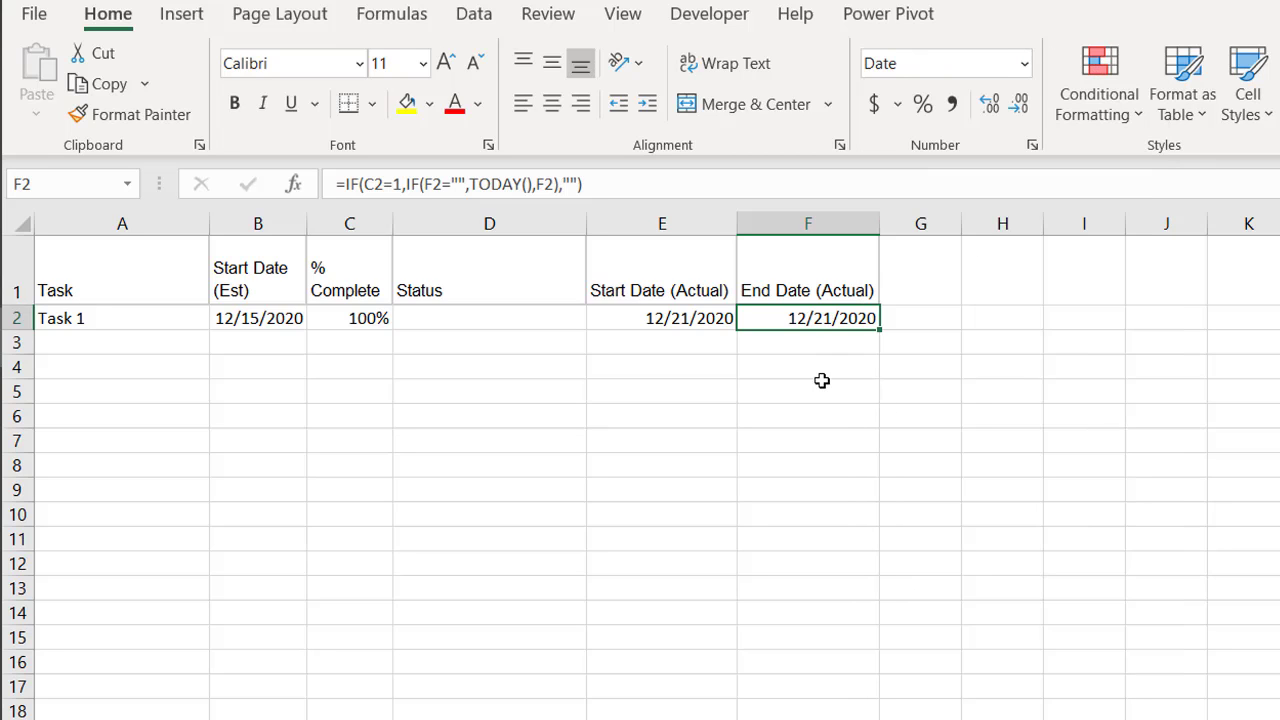
Enter the formula =if(c2>0,if(c2=1,"Completed","In Progress"),"") in Task 1's Status cell, D2
click(510, 320)
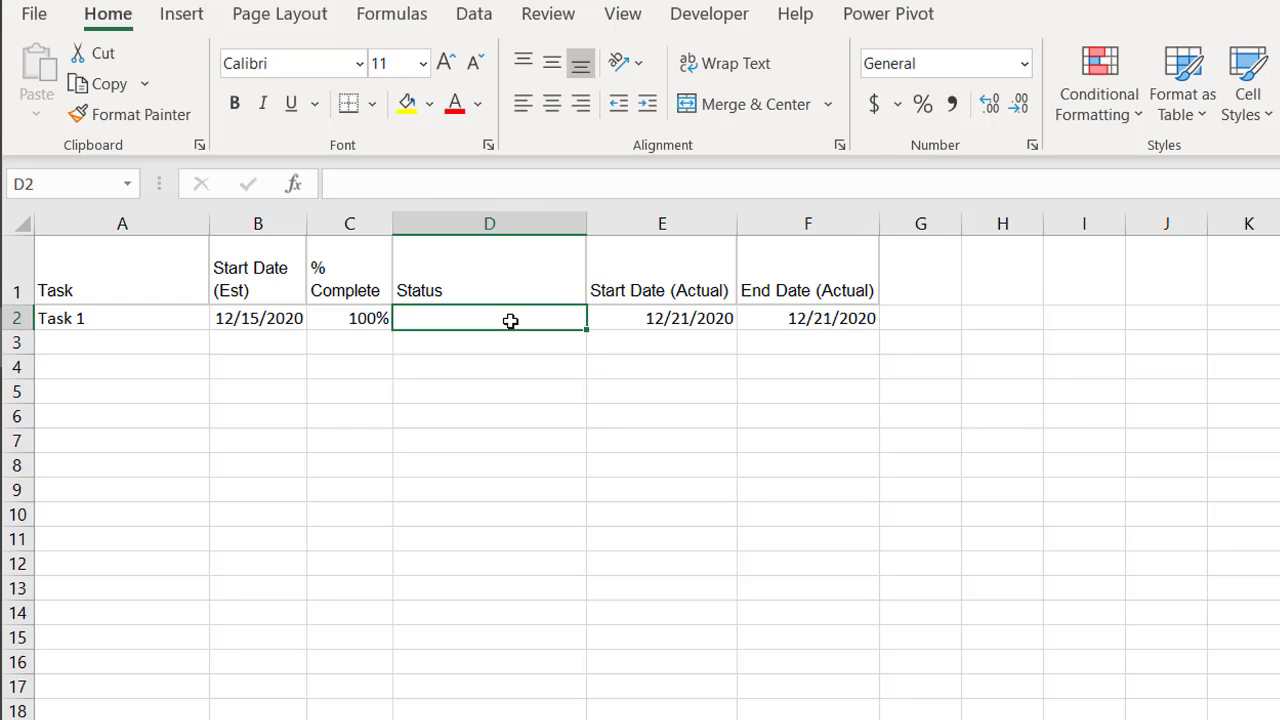
text(=if)
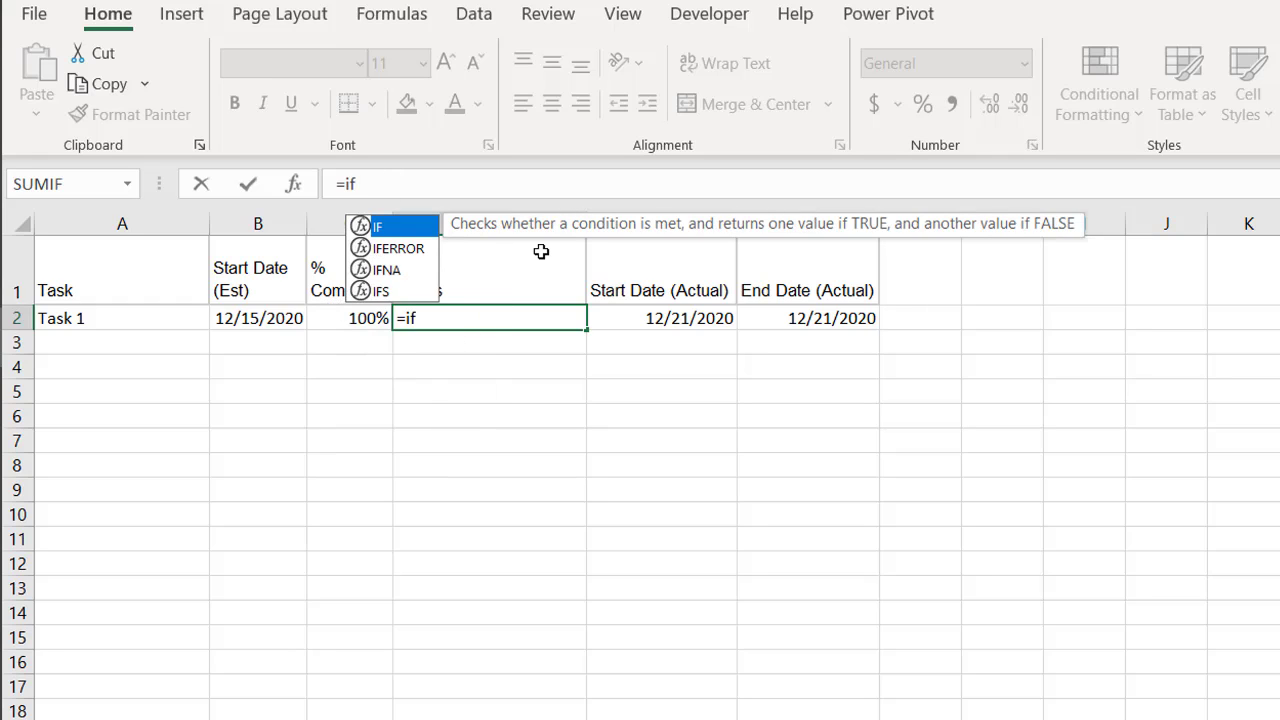
text(()
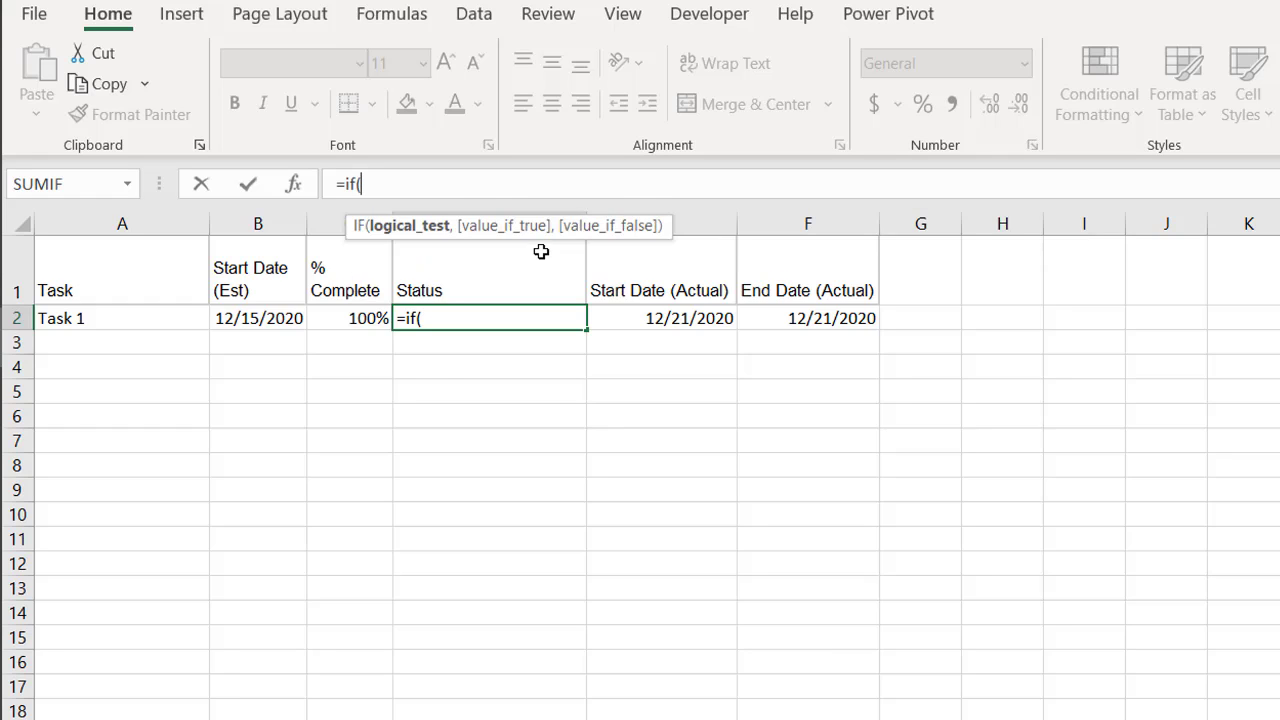
text(c2)
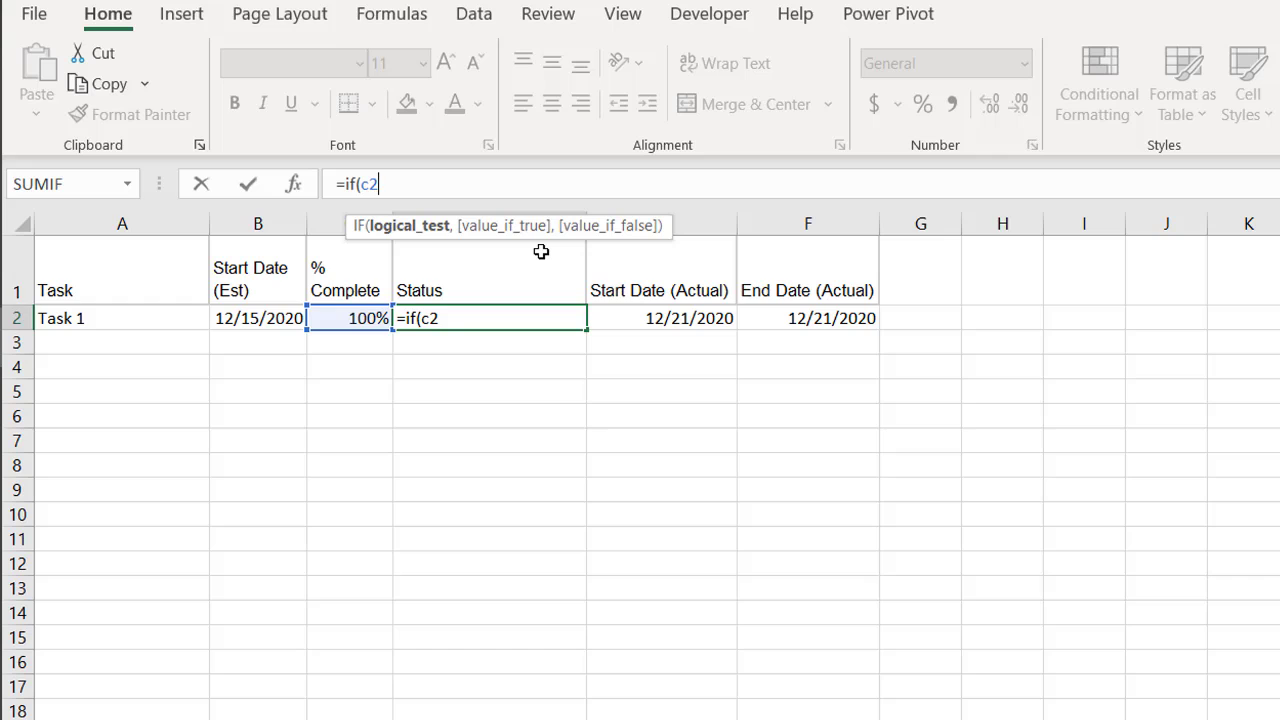
text(>0,if)
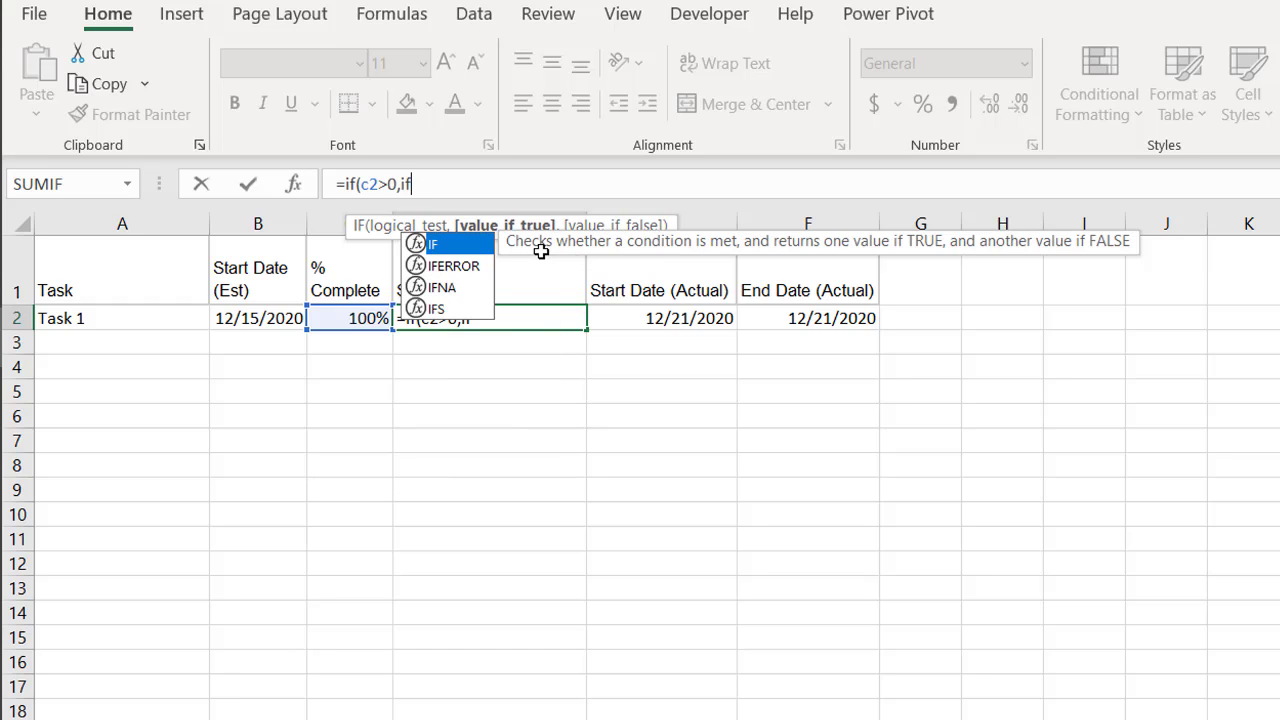
text(()
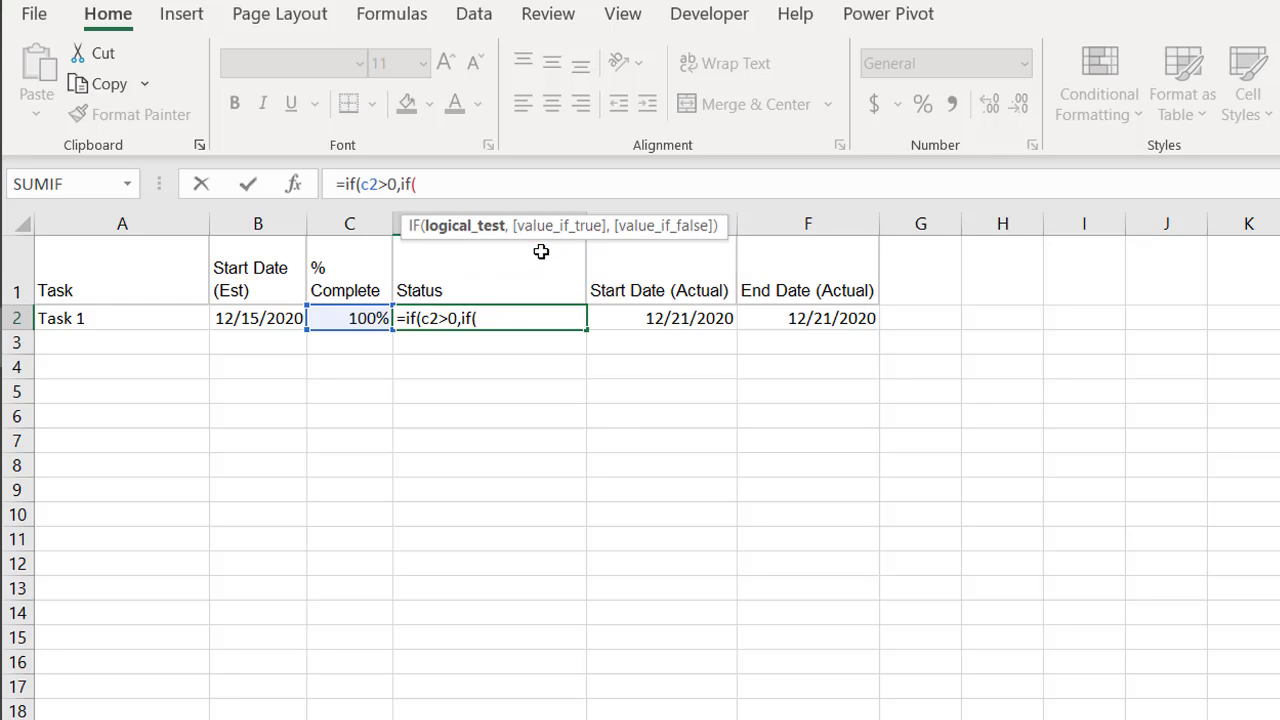
text(c2)
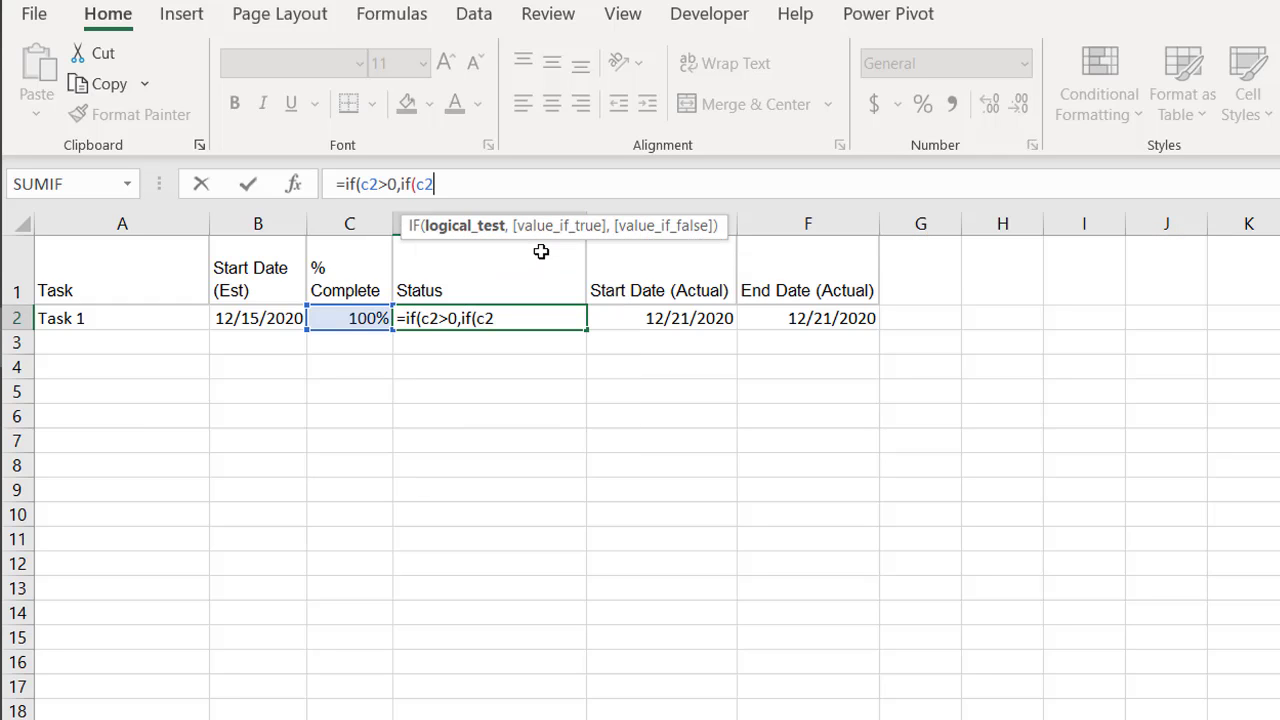
text(=1,"comp)
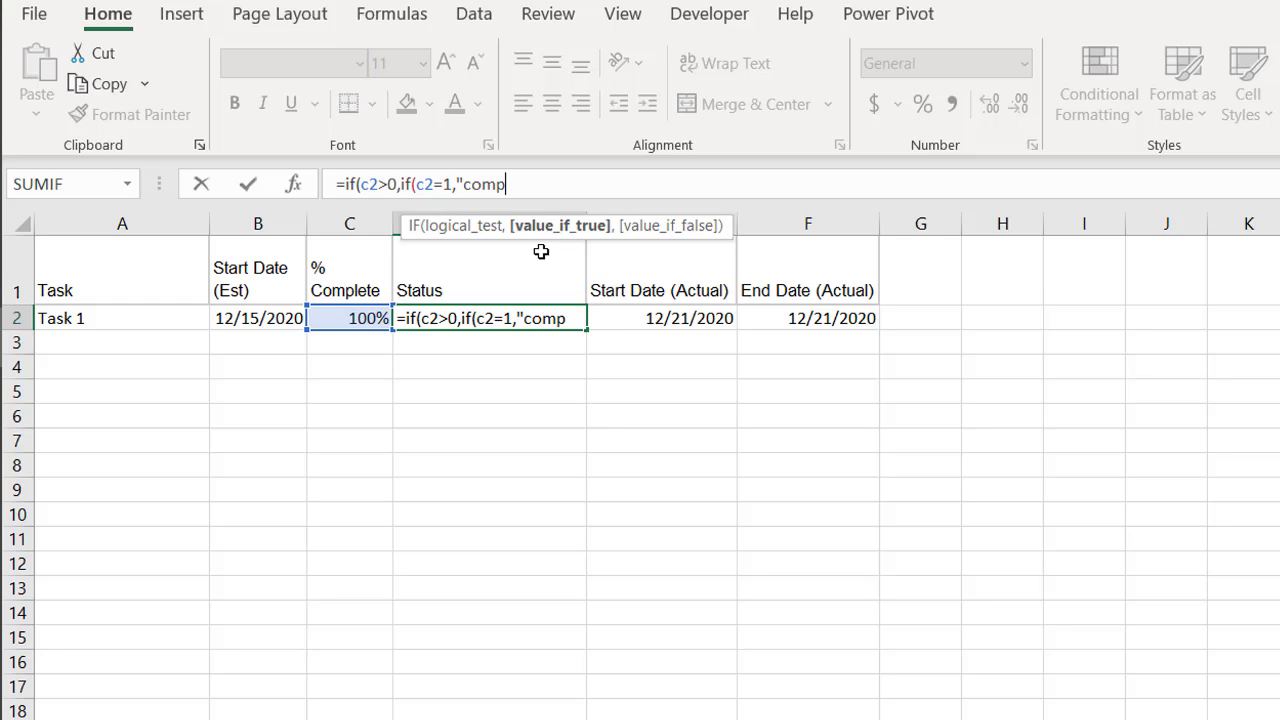
key(BackSpace)
key(BackSpace)
key(BackSpace)
key(BackSpace)
text(Com)
key(BackSpace)
text(pleted")
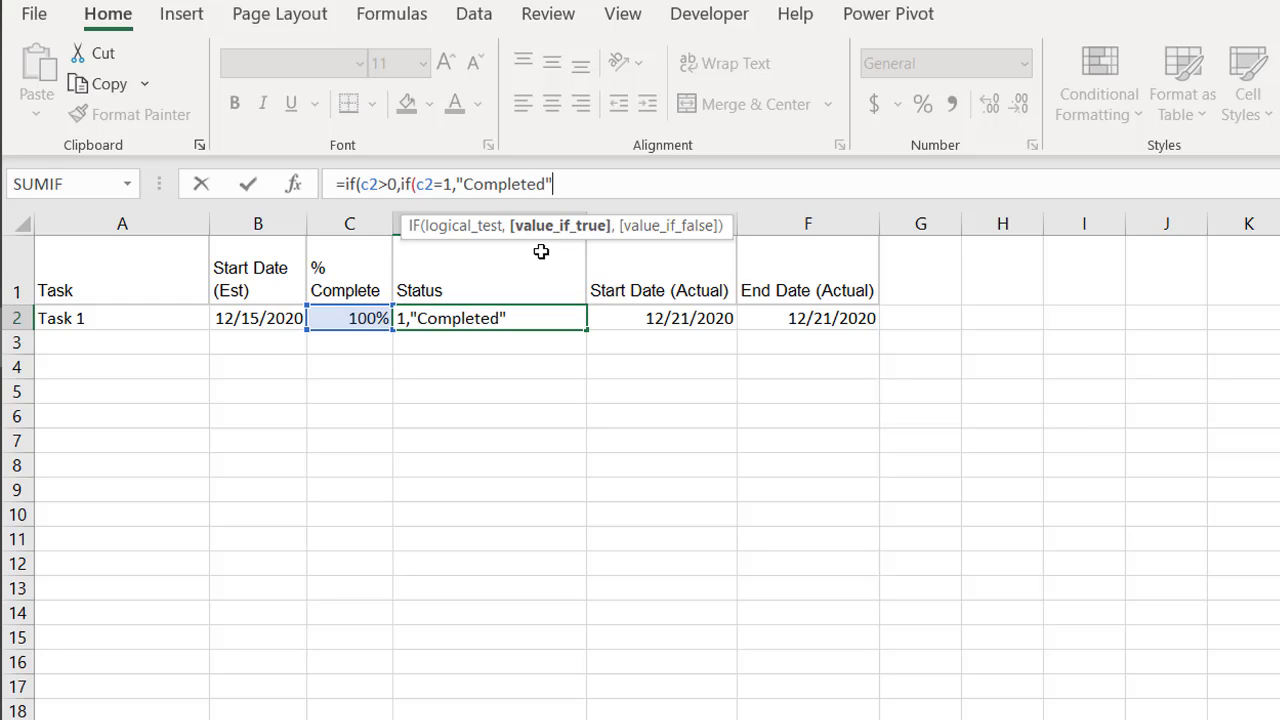
text(,"in)
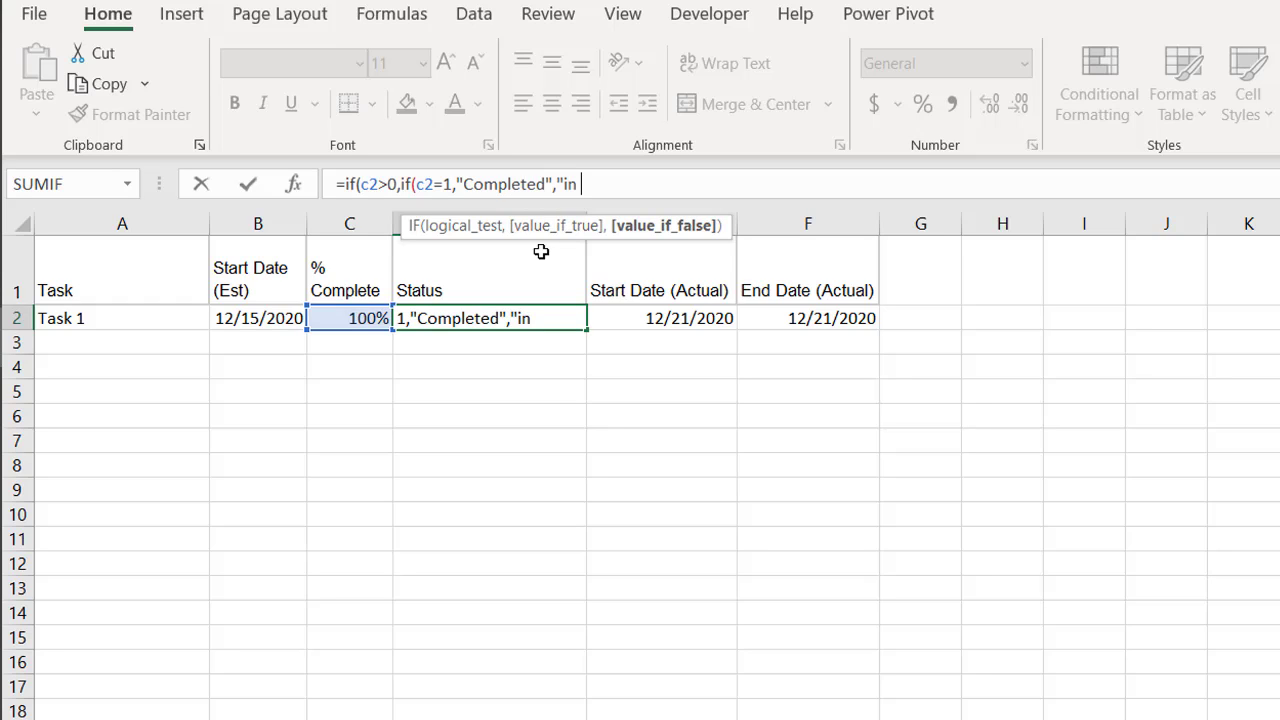
key(BackSpace)
key(BackSpace)
key(BackSpace)
text(In Progress")
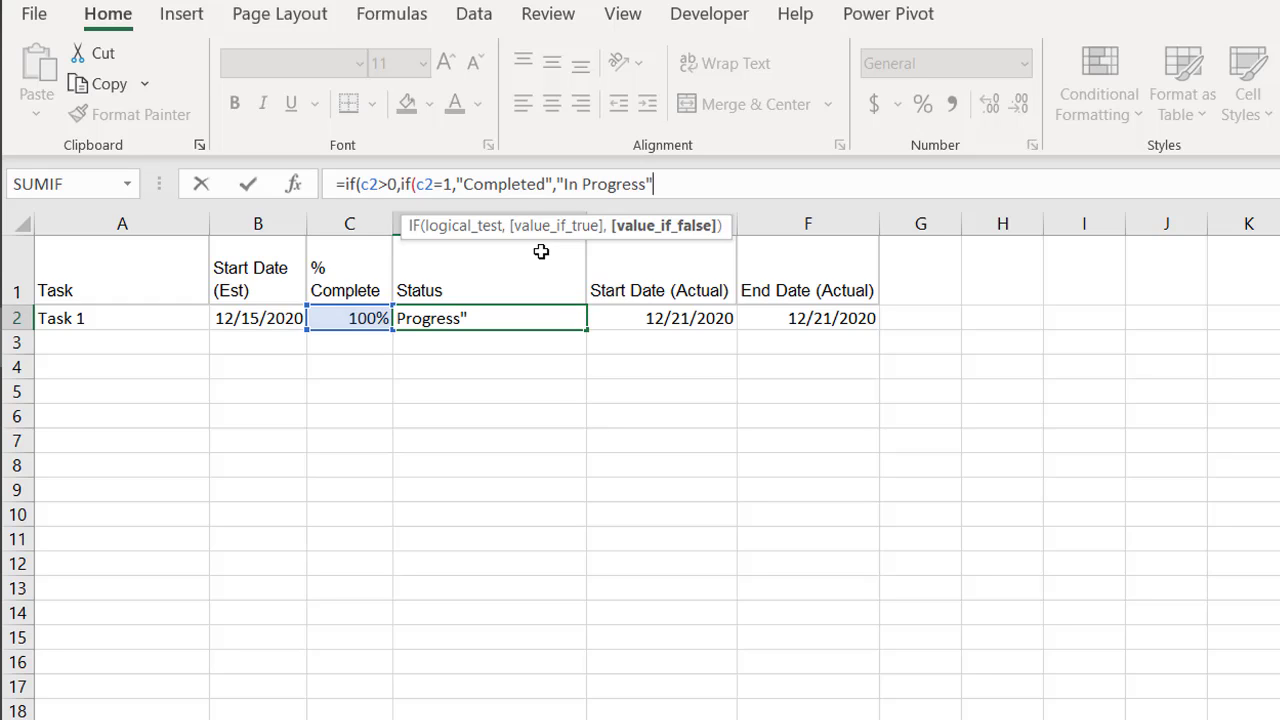
text())
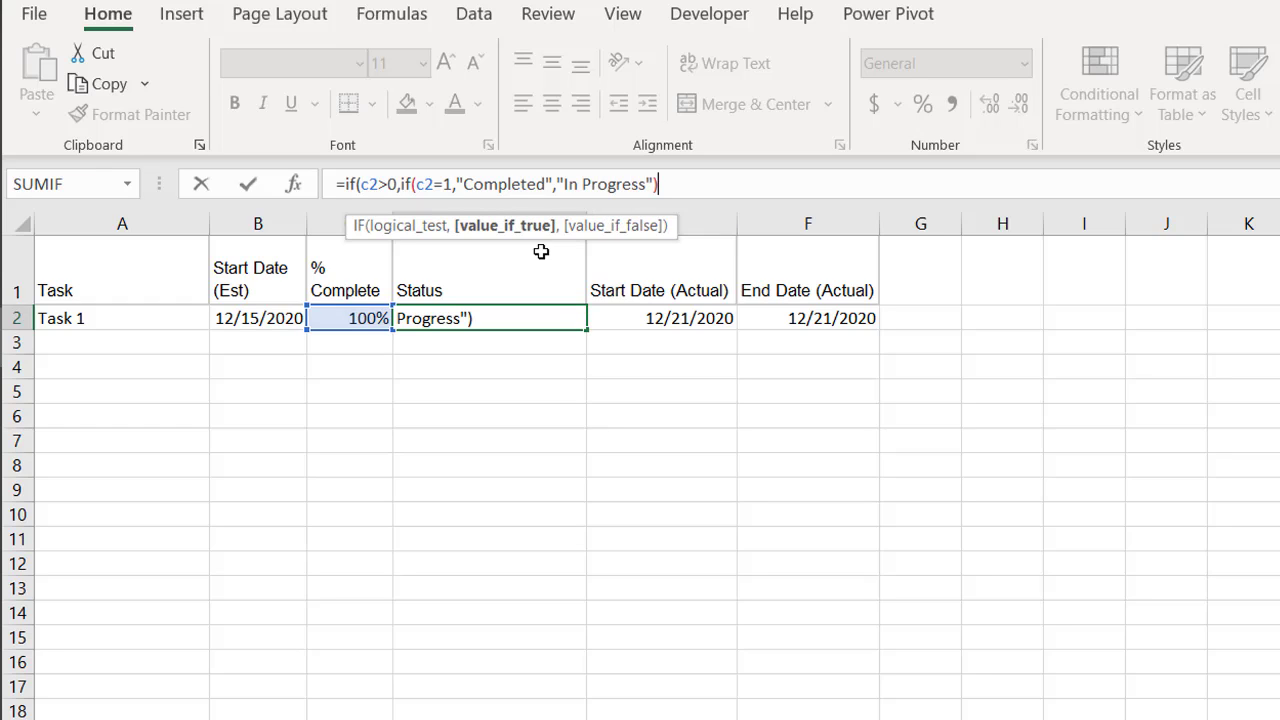
text(,"")
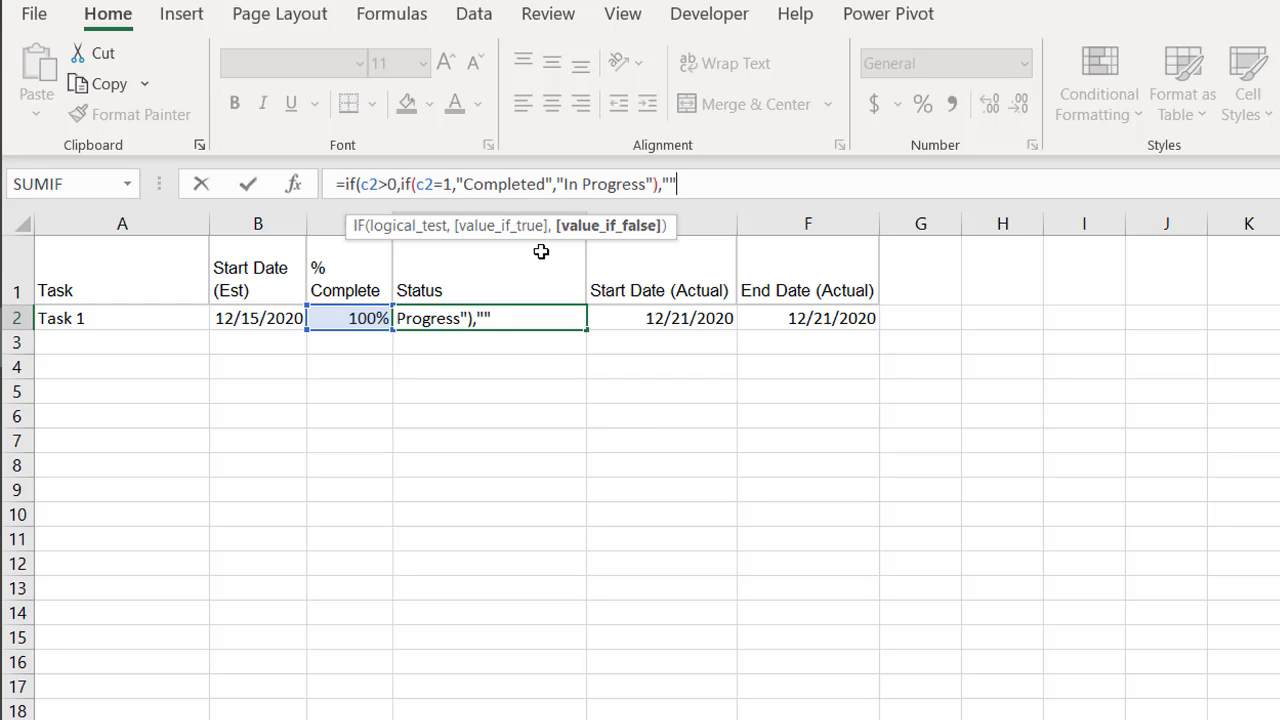
text())
key(Return)
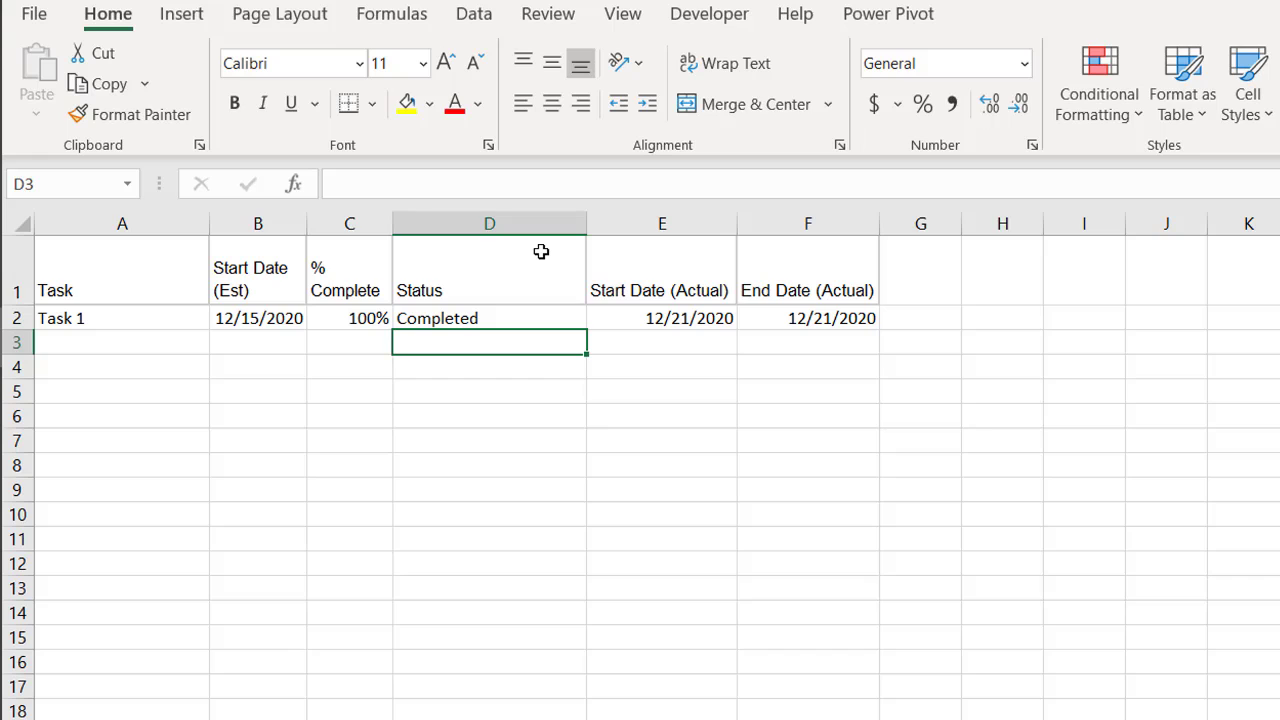
Set Task 1's % Complete to 99% to test the Status formula
click(349, 320)
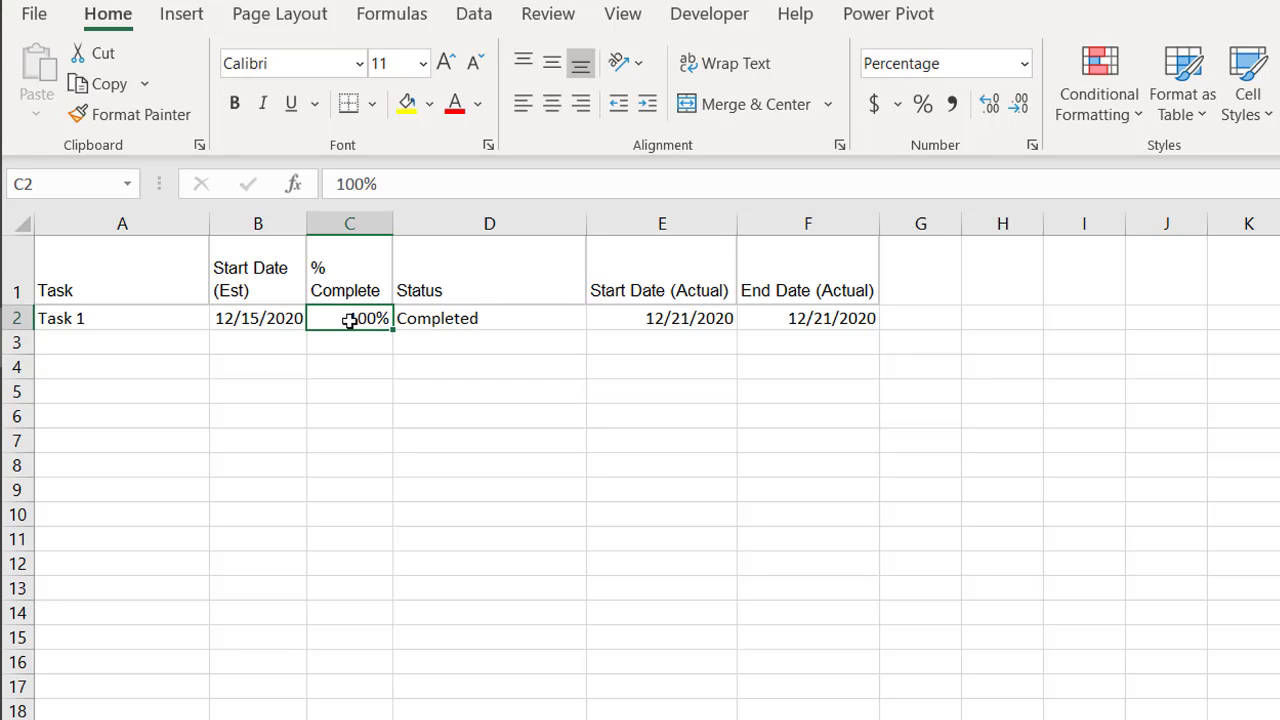
text(99)
key(Return)
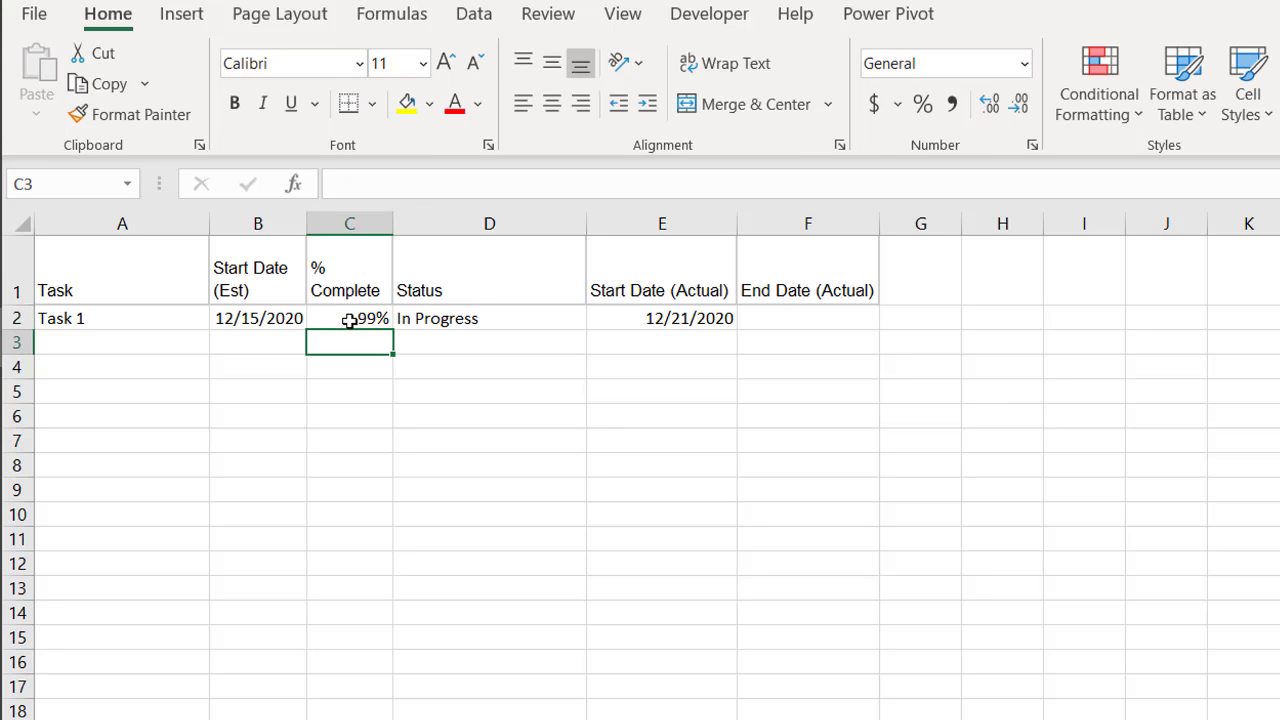
Clear Task 1's % Complete value and check its Start Date (Actual) cell, E2
click(360, 320)
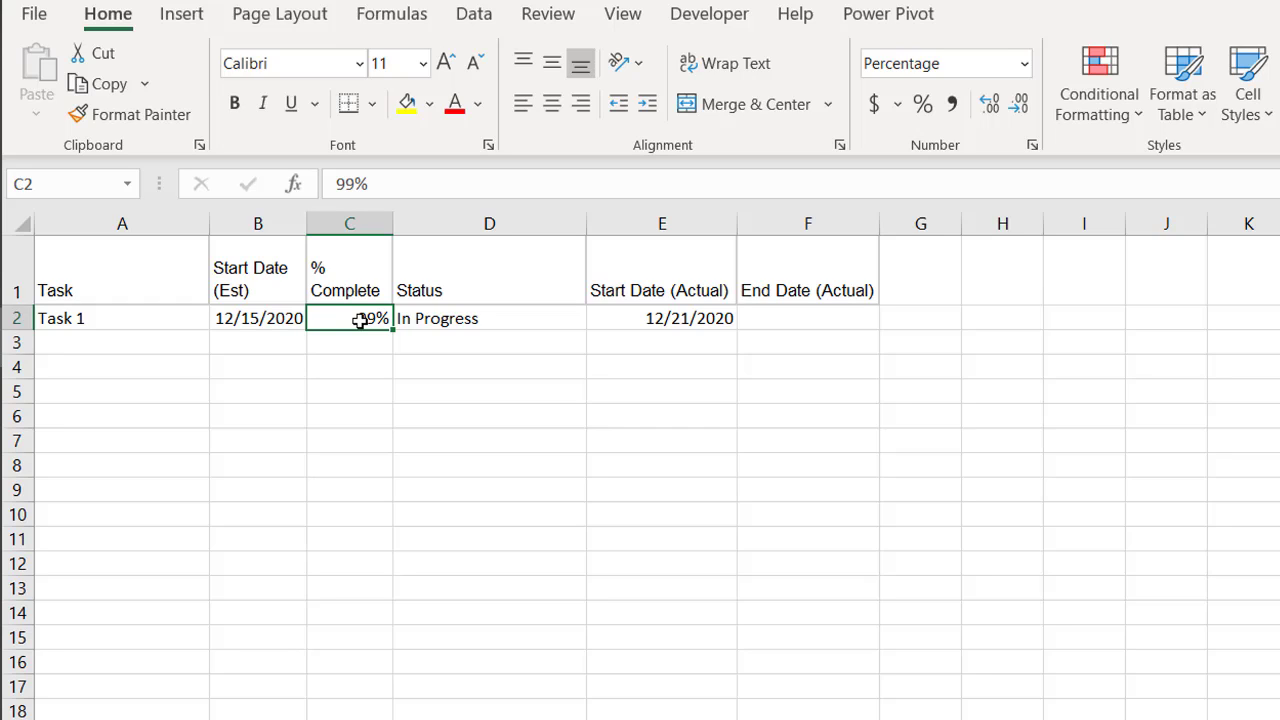
key(Delete)
click(684, 317)
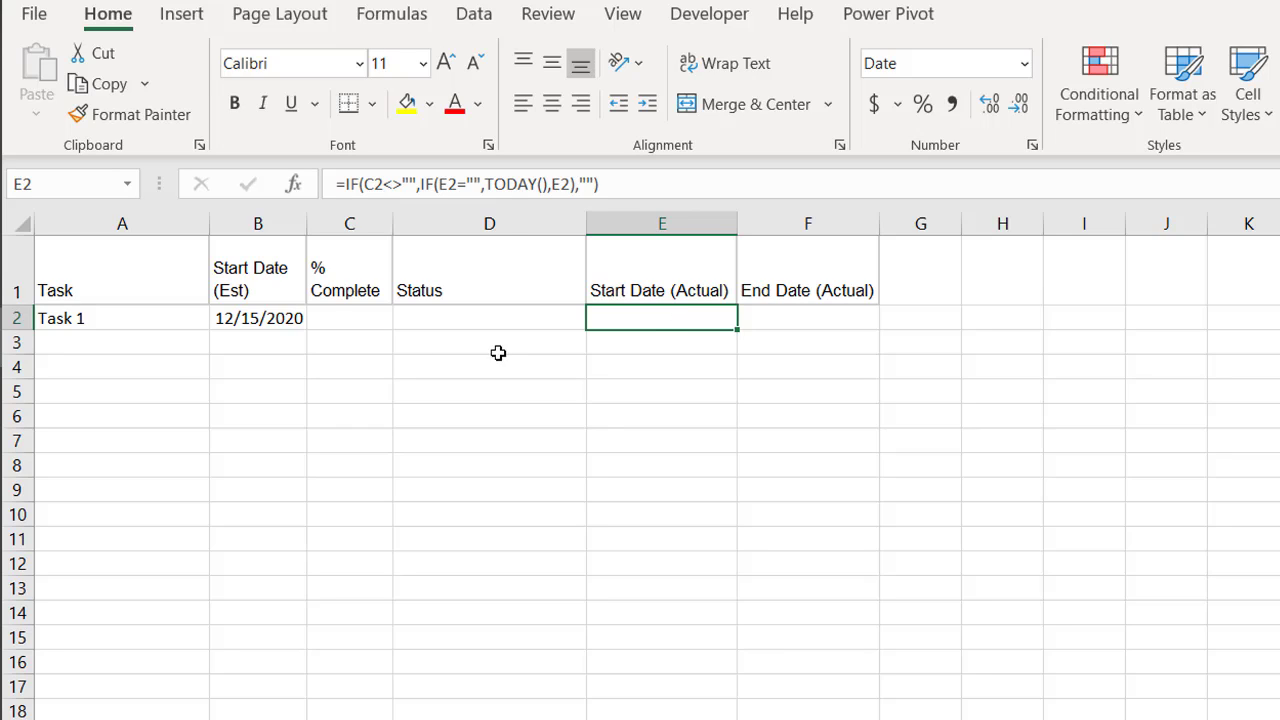
Set Task 1's % Complete in C2 to 10%
click(328, 315)
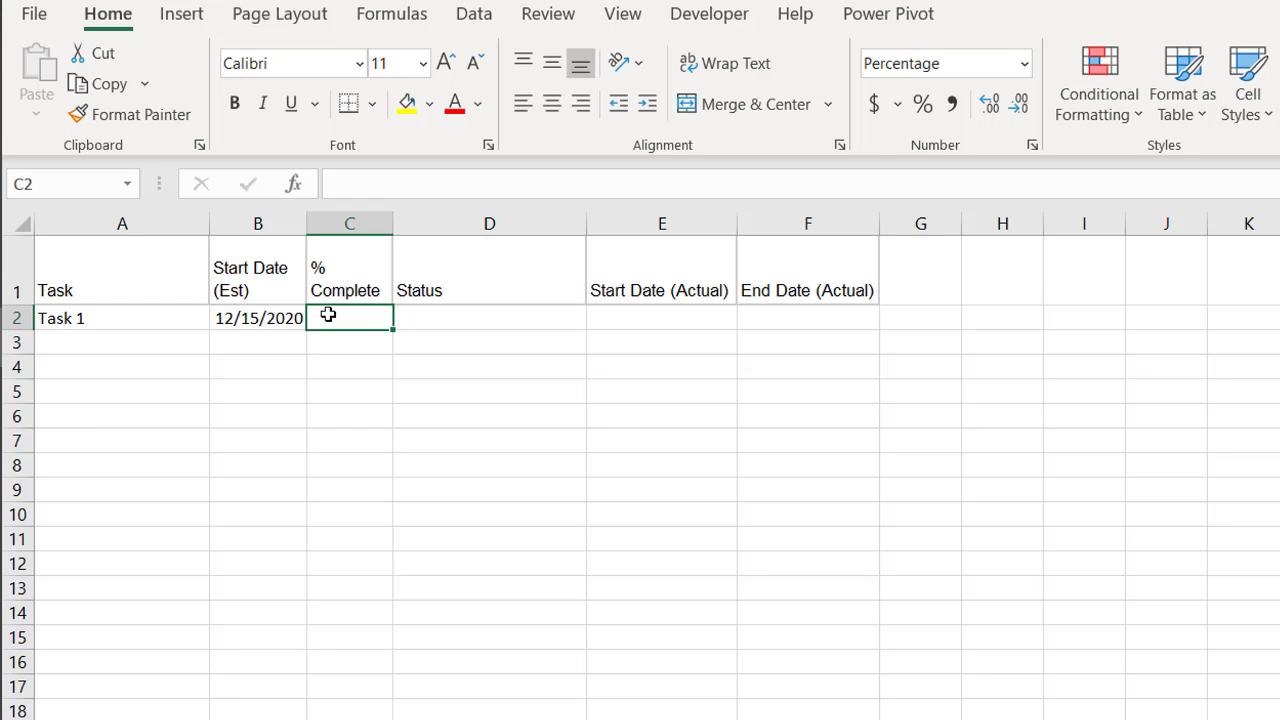
text(10)
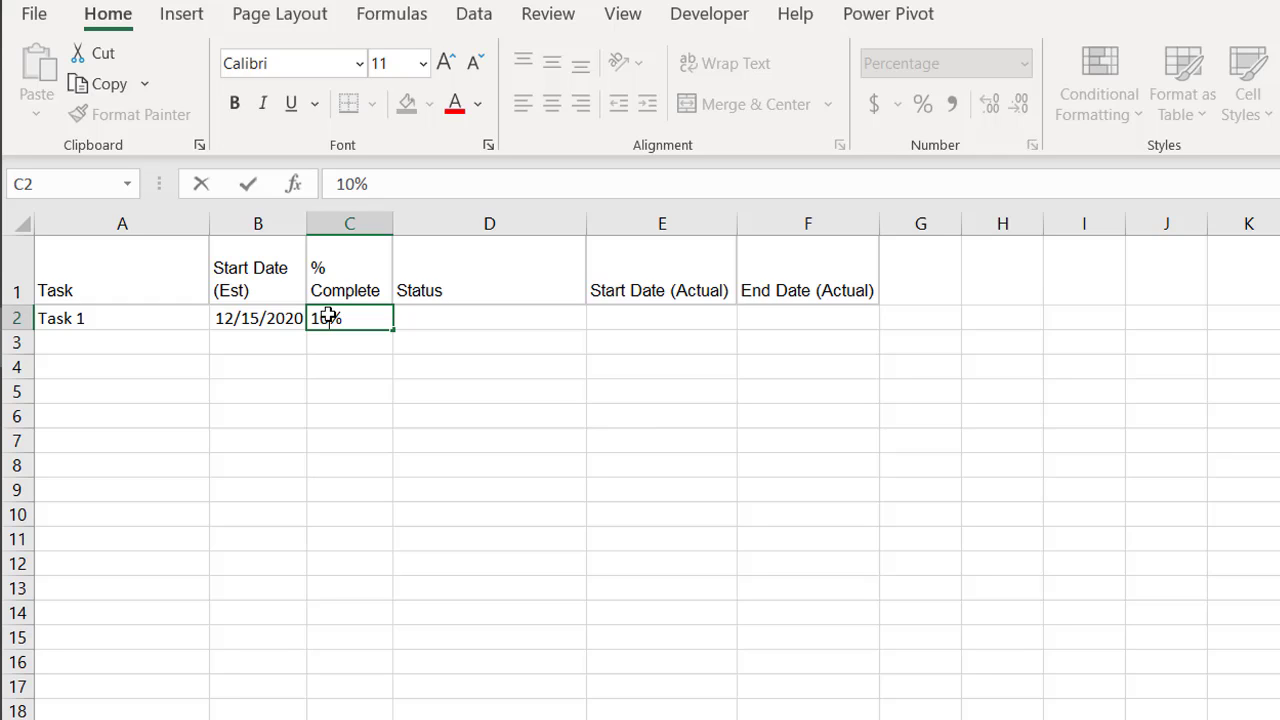
key(Return)
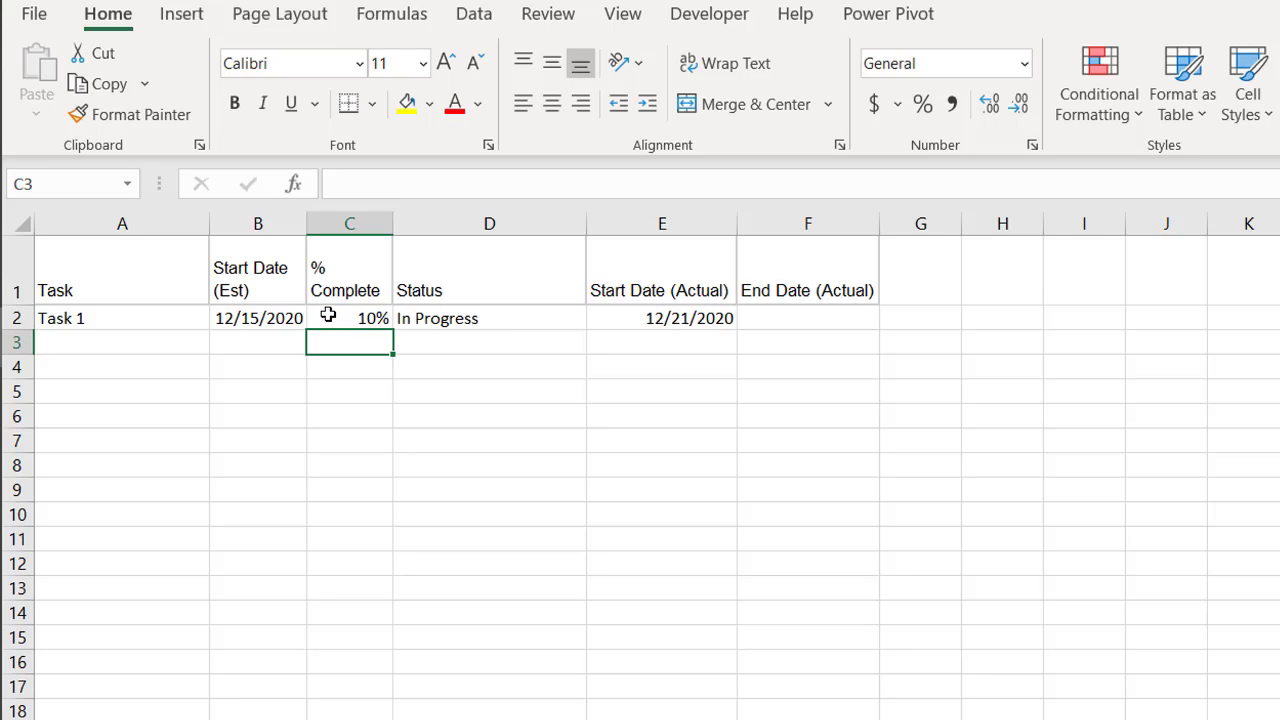